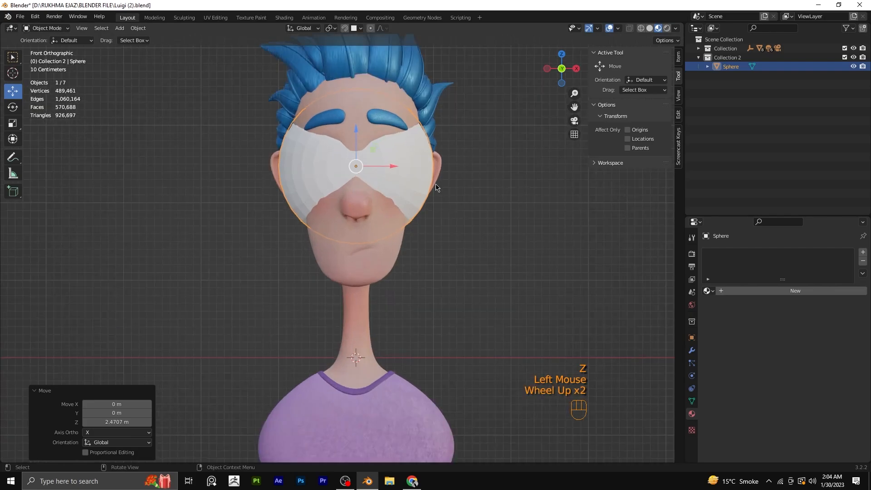
# Scale the sphere down to about 0.154 and move it about -0.736 m along Y to the depth of the eye sockets.
pyautogui.keyDown('shift'); pyautogui.moveTo(444, 203); pyautogui.dragTo(412, 241, button='middle'); pyautogui.keyUp('shift')
pyautogui.scroll(2, 402, 277)
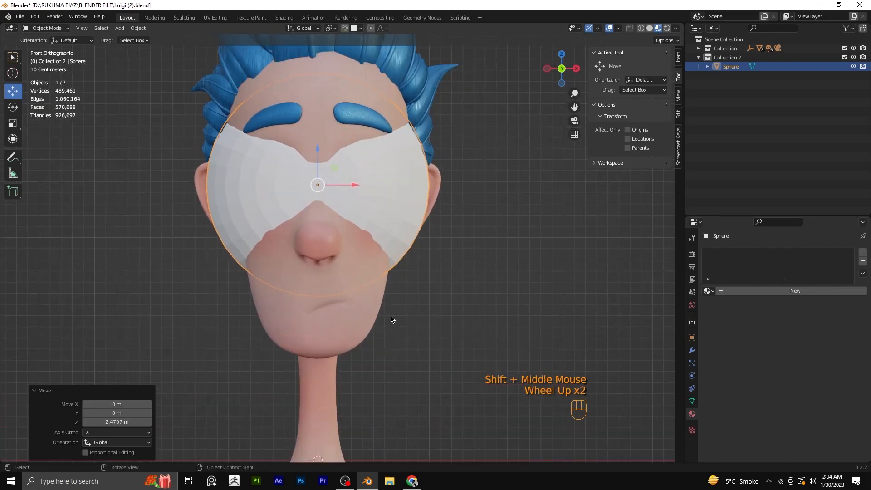
pyautogui.press('s')
pyautogui.click(341, 194)
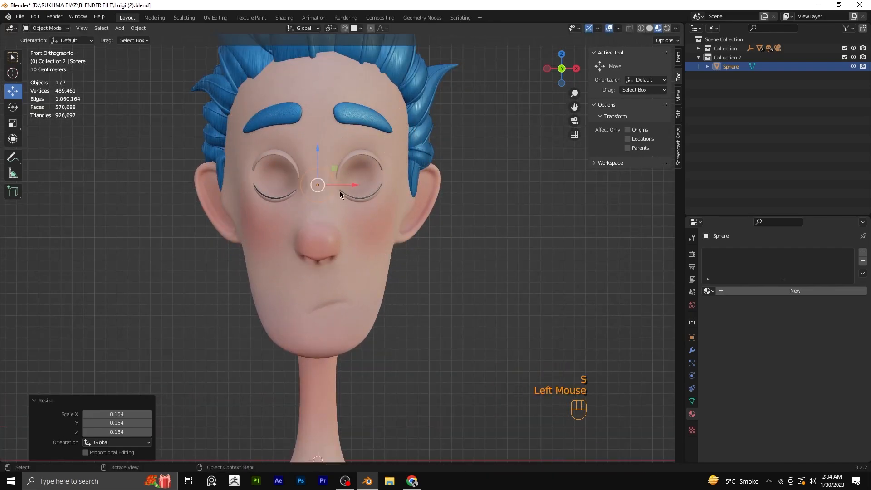
pyautogui.press('KP_3')
pyautogui.press('g')
pyautogui.press('y')
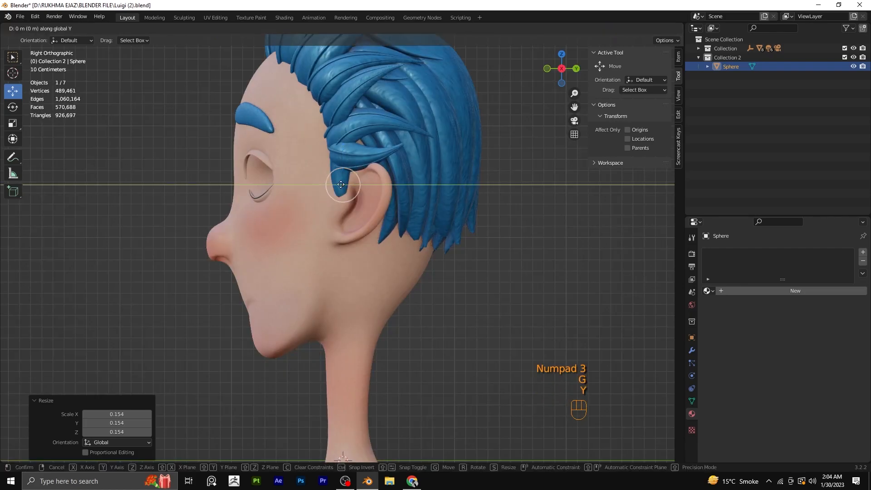
pyautogui.click(267, 170)
# Move the sphere along X over the character's left eye socket and enlarge it by a factor of about 1.467.
pyautogui.press('KP_1')
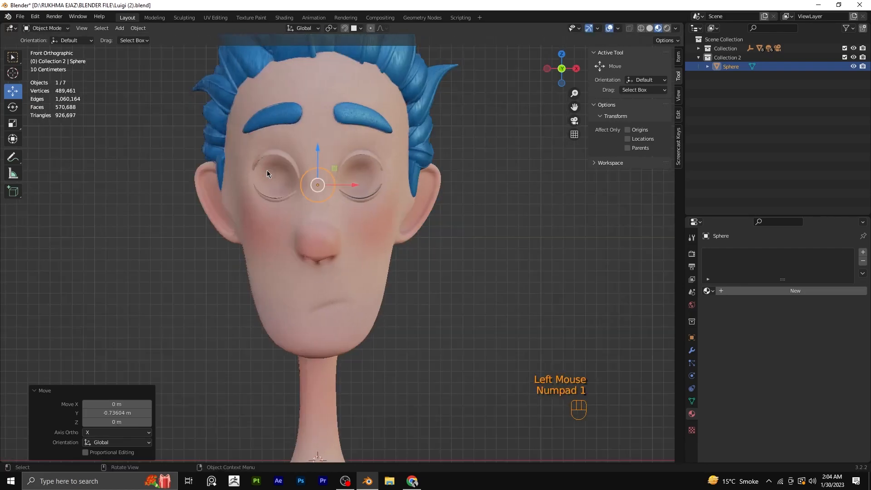
pyautogui.press('g')
pyautogui.press('x')
pyautogui.click(352, 234)
pyautogui.press('s')
pyautogui.click(358, 260)
# Center the sphere in the eye socket by raising it about 0.085 m in Z and shifting it about -0.056 m in X.
pyautogui.press('g')
pyautogui.press('z')
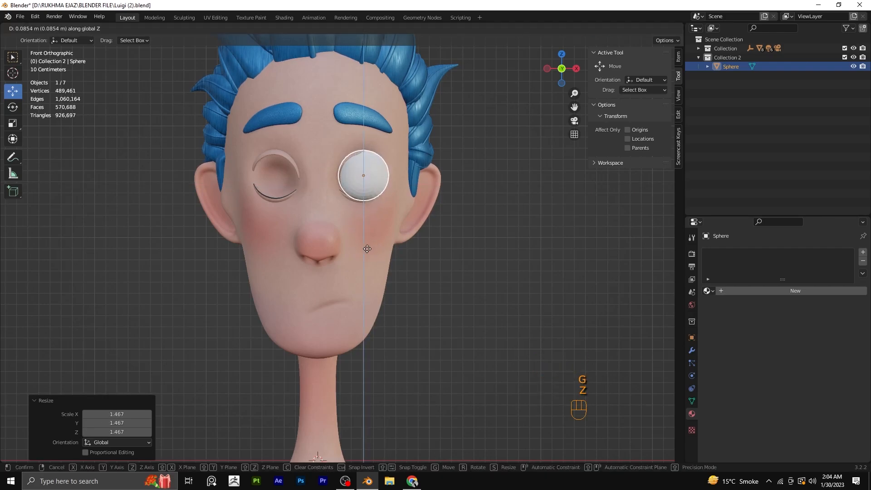
pyautogui.click(380, 215)
pyautogui.scroll(3, 380, 218)
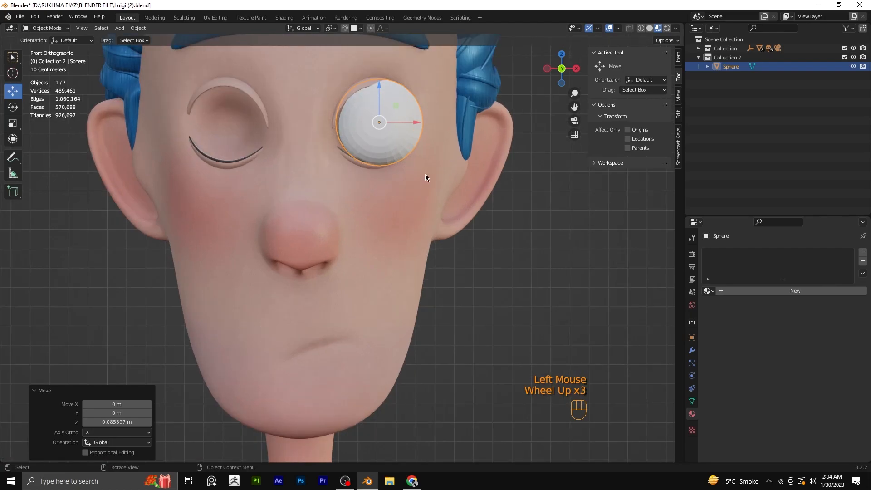
pyautogui.press('g')
pyautogui.press('x')
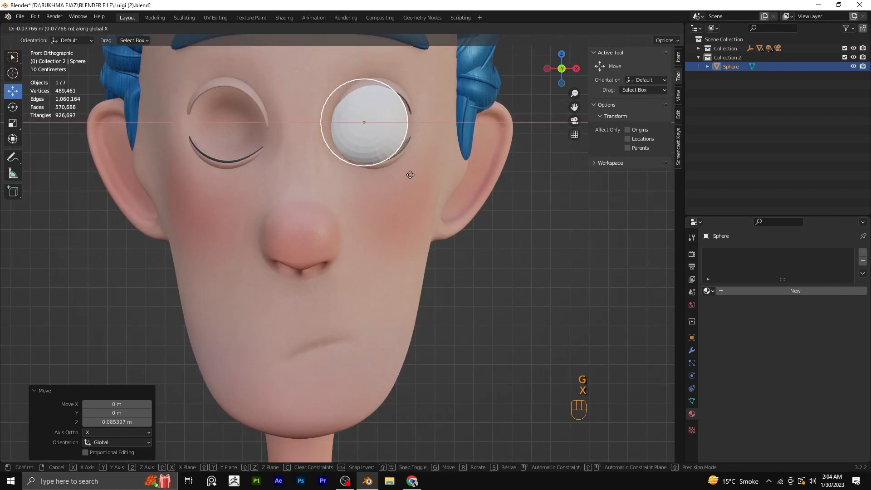
pyautogui.click(414, 170)
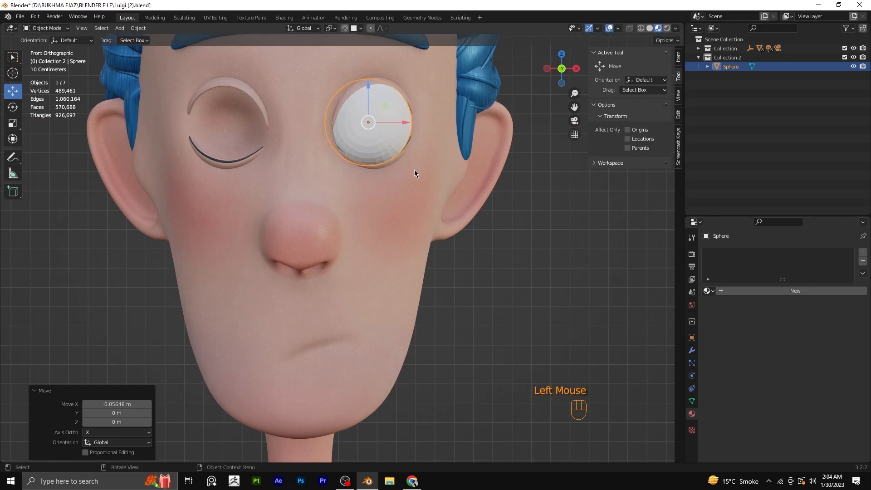
# Push the eye sphere about 0.052 m back along Y into the socket.
pyautogui.press('KP_3')
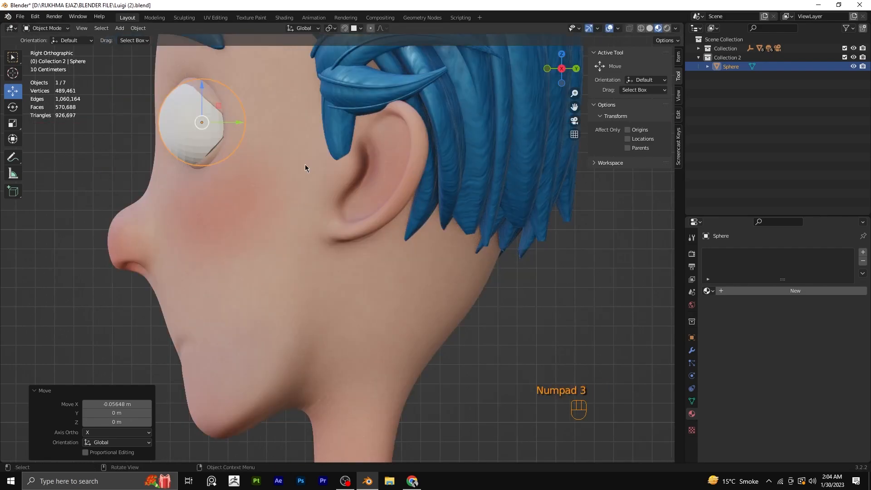
pyautogui.press('g')
pyautogui.press('y')
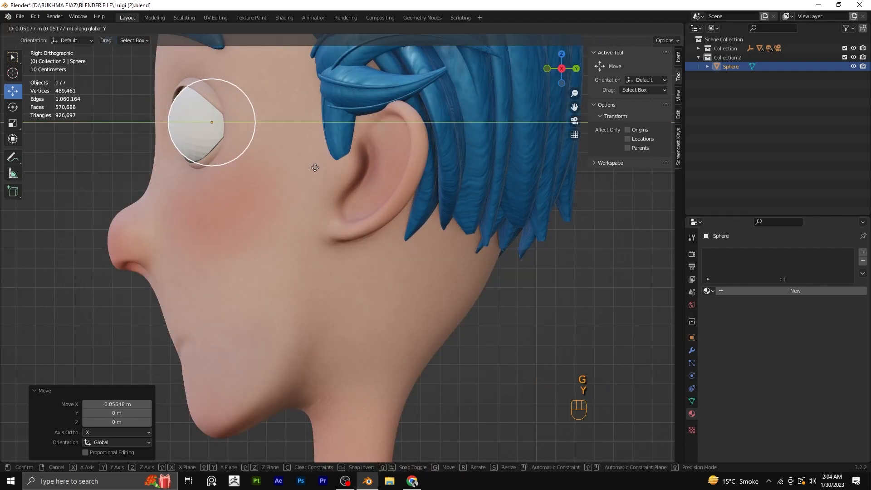
pyautogui.click(315, 167)
pyautogui.press('KP_1')
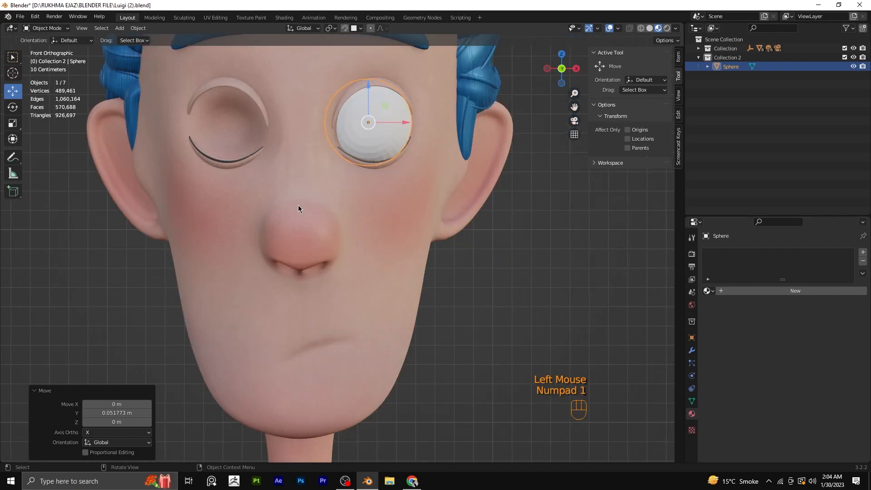
# Add a Subdivision Surface modifier to the eye sphere with its render level set to 1.
pyautogui.click(496, 245)
pyautogui.doubleClick(392, 124)
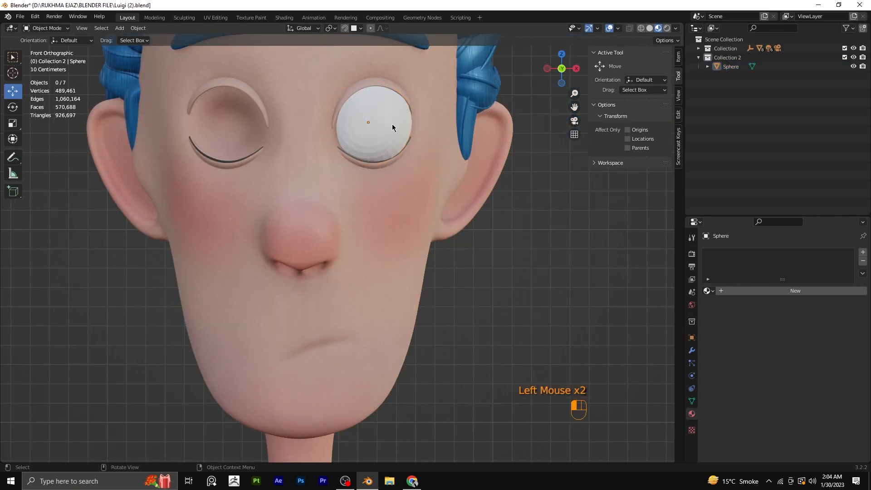
pyautogui.click(692, 350)
pyautogui.click(733, 252)
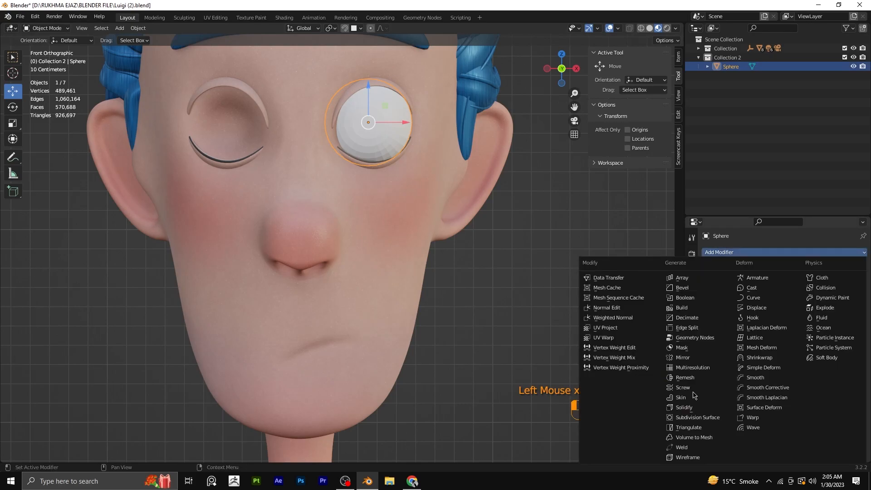
pyautogui.click(713, 418)
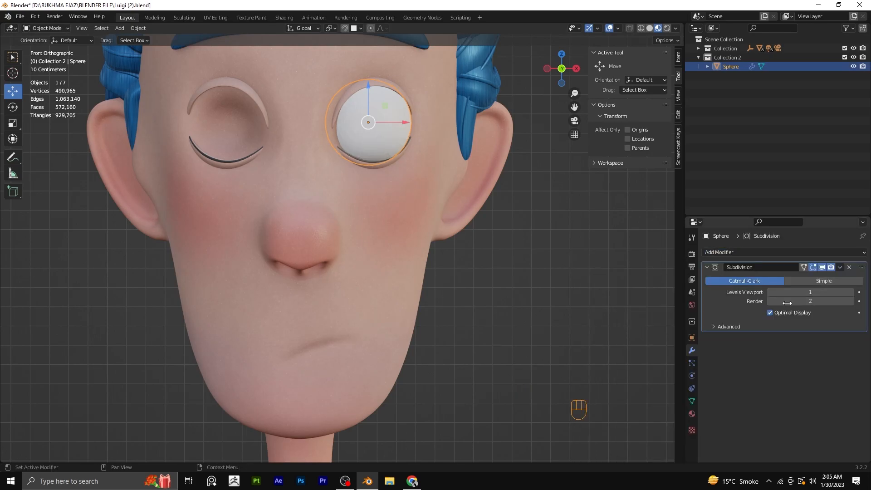
pyautogui.click(770, 302)
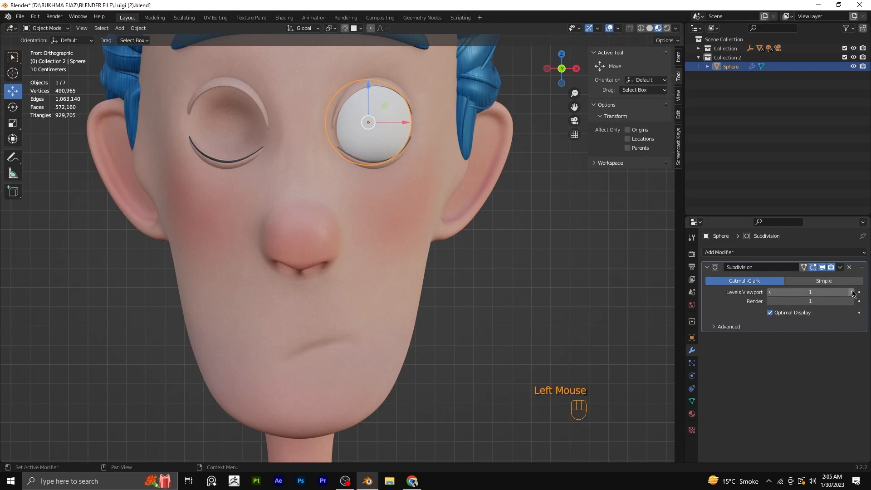
pyautogui.rightClick(370, 132)
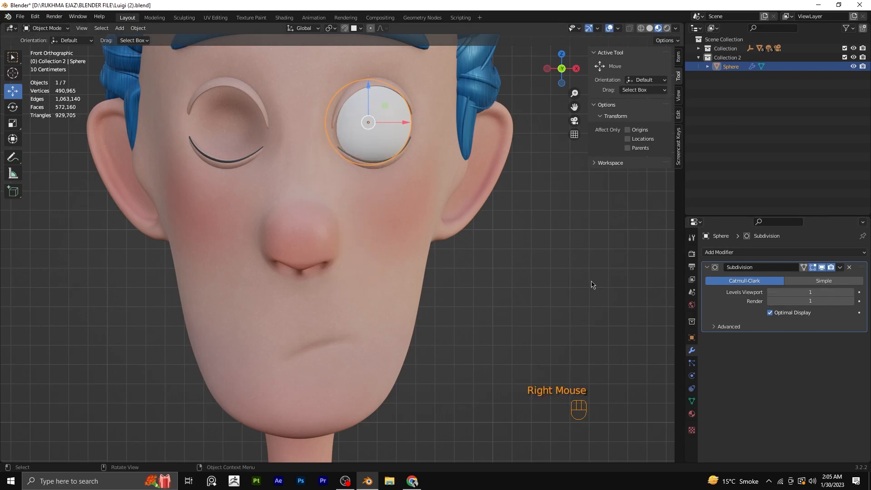
# Duplicate the eye sphere in place without offsetting the copy.
pyautogui.scroll(-1, 459, 258)
pyautogui.click(456, 257)
pyautogui.click(382, 138)
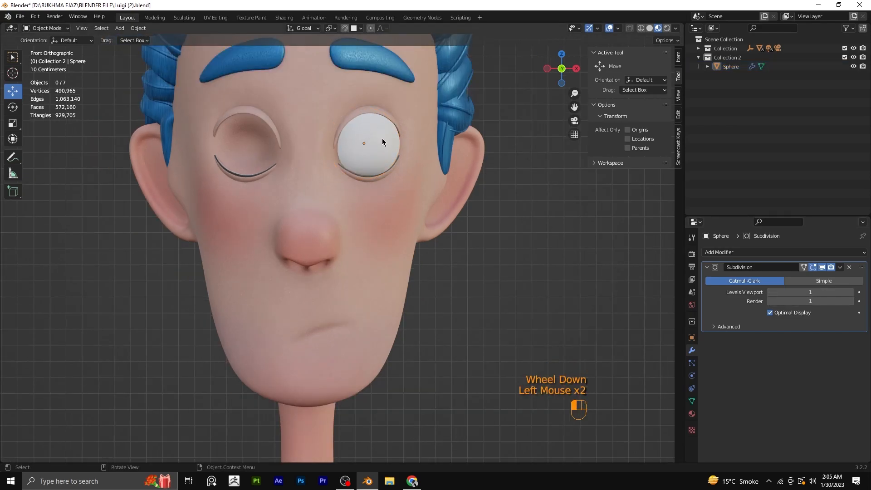
pyautogui.hotkey('shift', 'd')
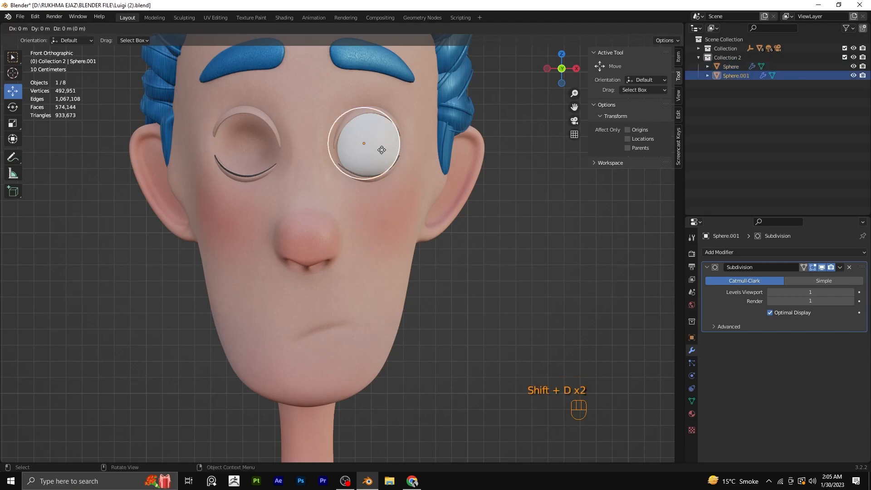
pyautogui.rightClick(382, 149)
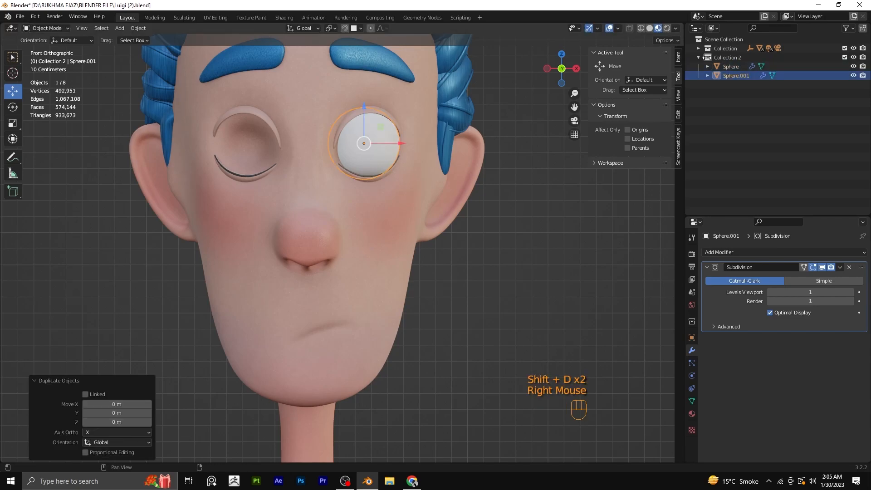
# Rename the original eye sphere to inner and its duplicate to outer.
pyautogui.doubleClick(731, 66)
pyautogui.write('inne')
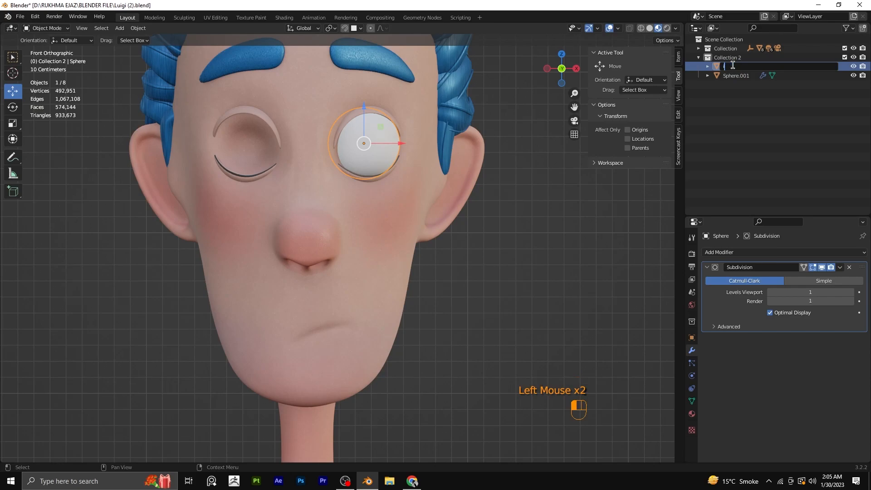
pyautogui.write('r')
pyautogui.press('Return')
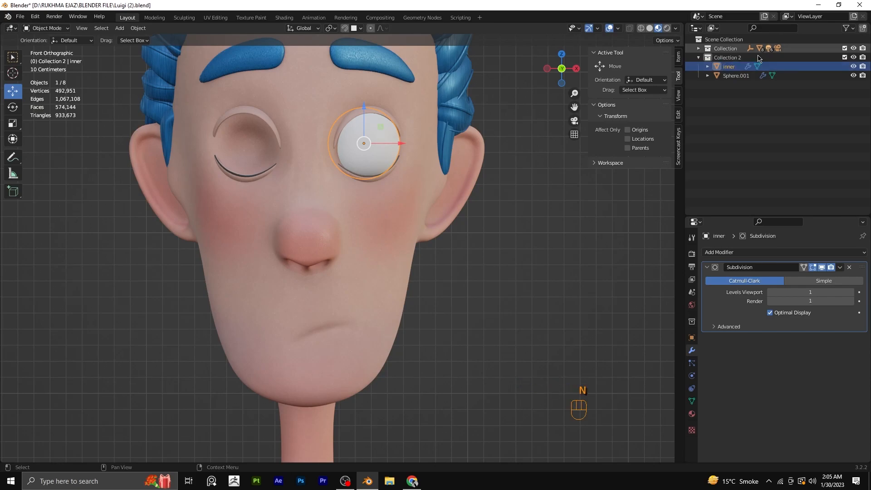
pyautogui.click(749, 76)
pyautogui.doubleClick(749, 75)
pyautogui.write('o')
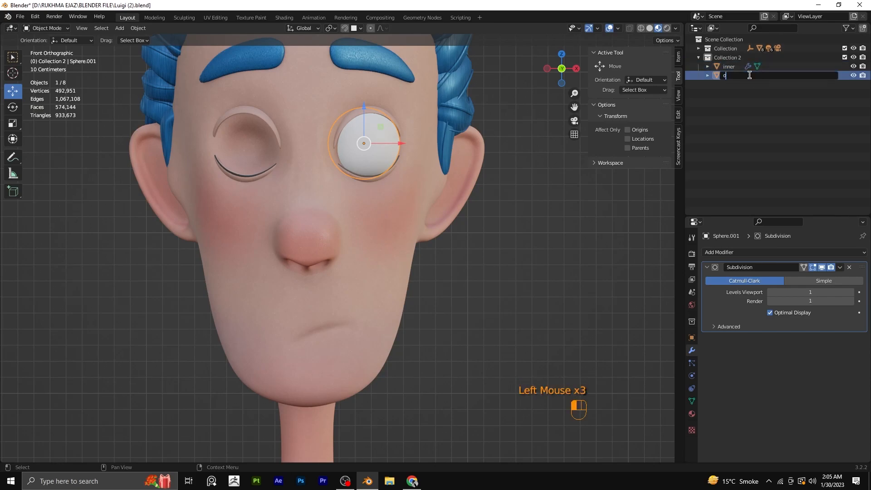
pyautogui.write('uter')
pyautogui.press('Return')
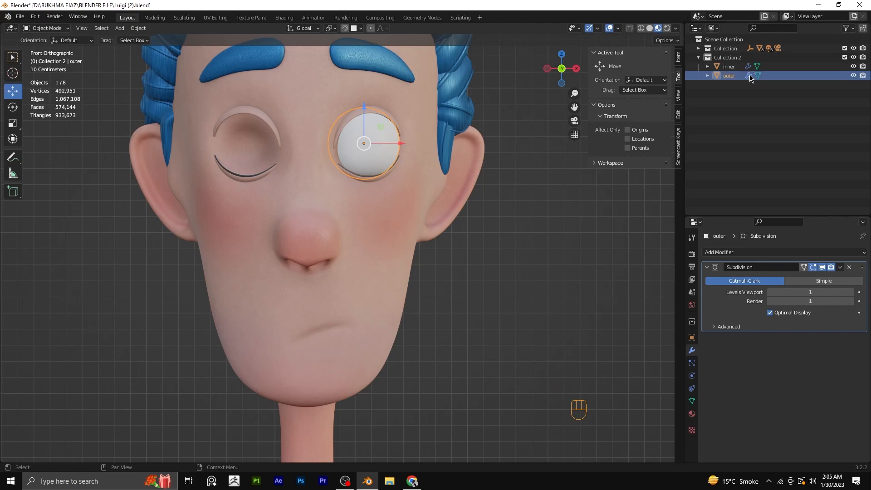
# Enlarge the outer sphere slightly so that it encloses the inner one.
pyautogui.click(750, 75)
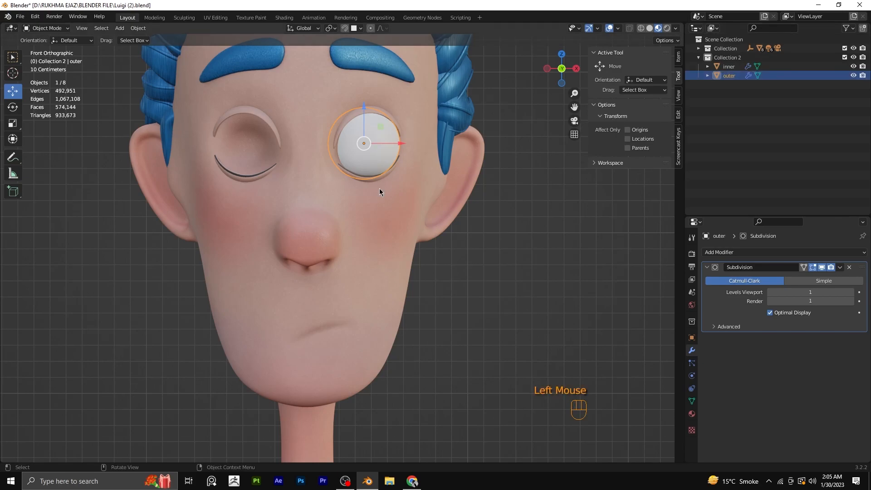
pyautogui.press('s')
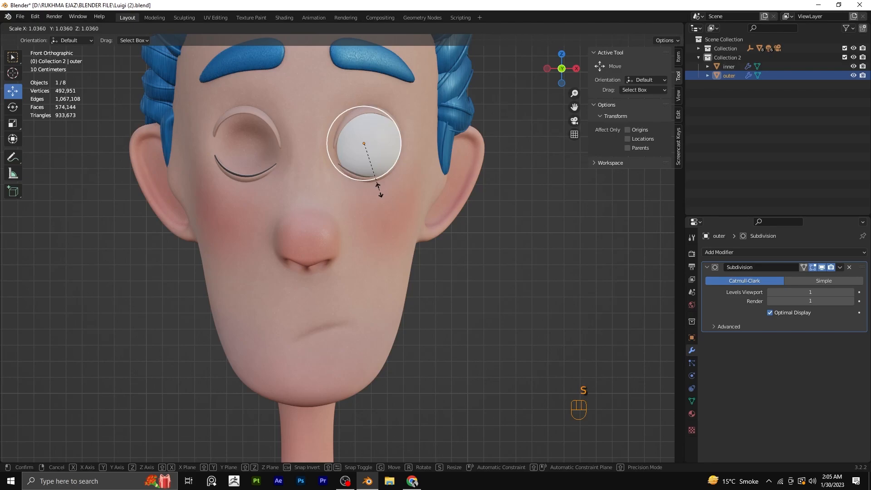
pyautogui.click(378, 188)
pyautogui.click(443, 267)
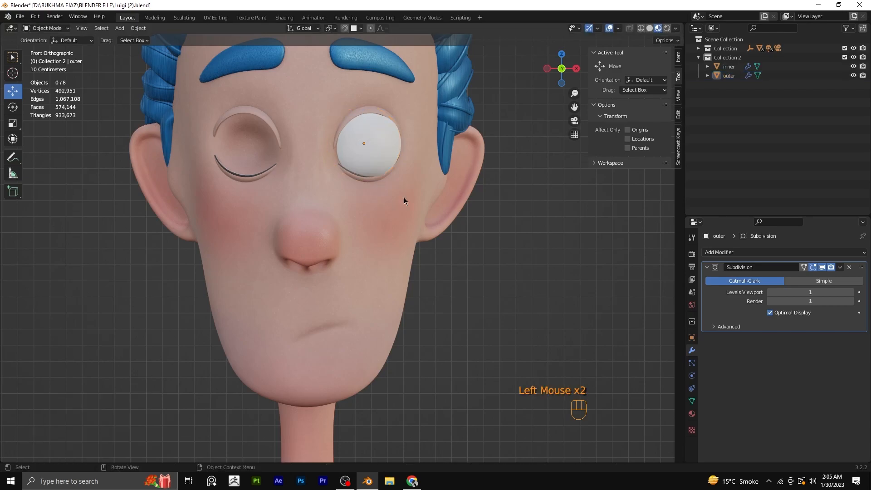
# Move the inner sphere about 0.012 m back along Y, behind the front surface of the outer sphere.
pyautogui.press('KP_3')
pyautogui.scroll(2, 396, 177)
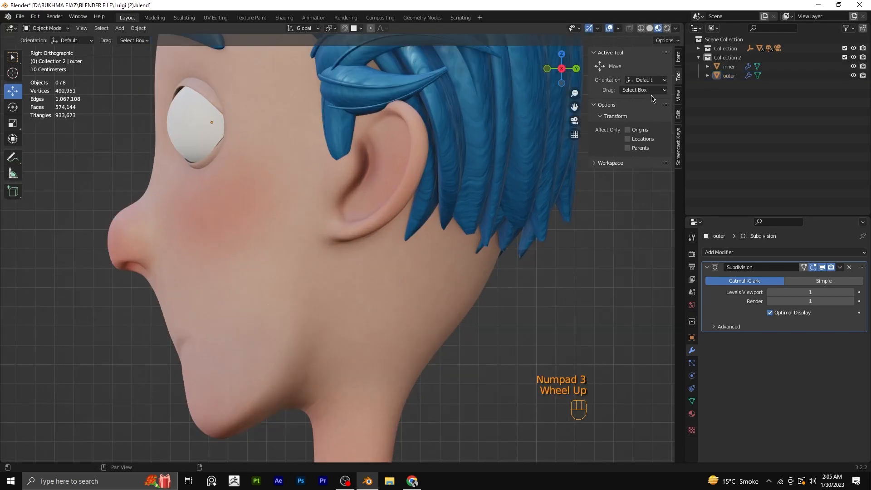
pyautogui.click(729, 76)
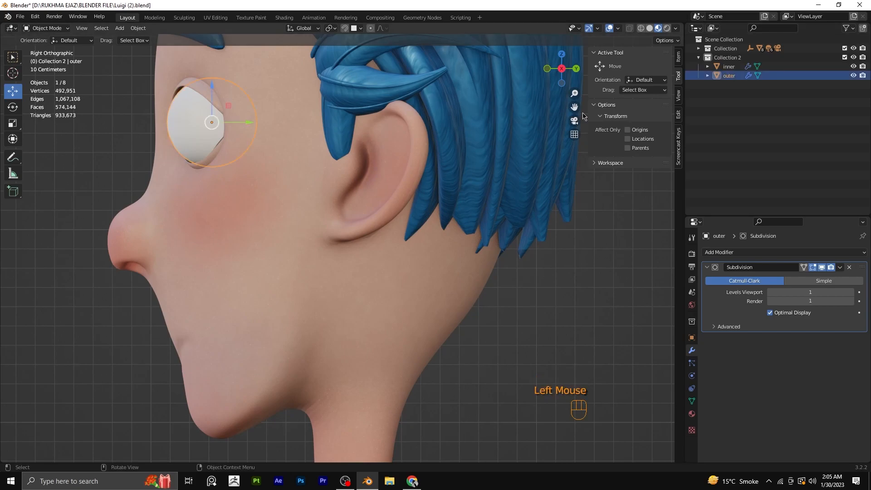
pyautogui.click(731, 67)
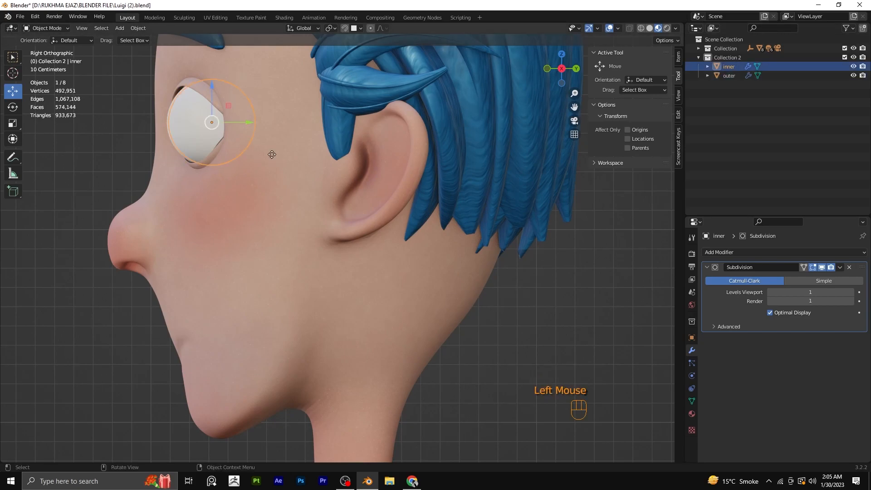
pyautogui.press('g')
pyautogui.press('y')
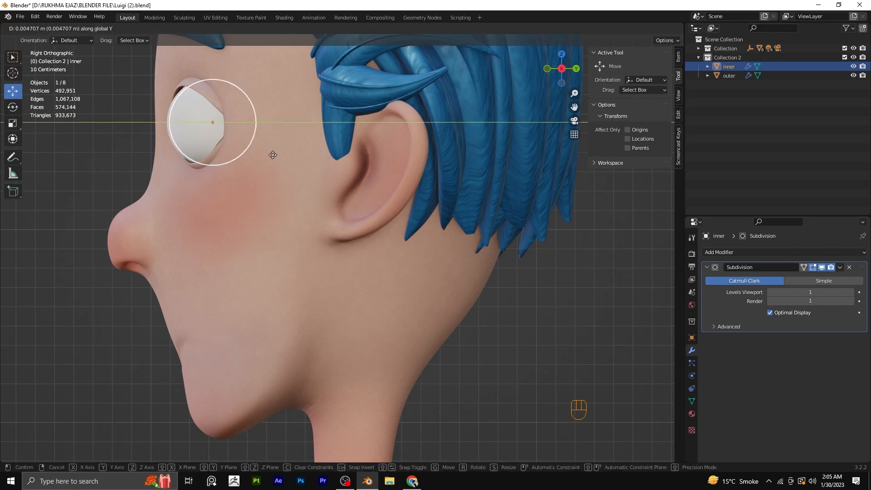
pyautogui.click(173, 133)
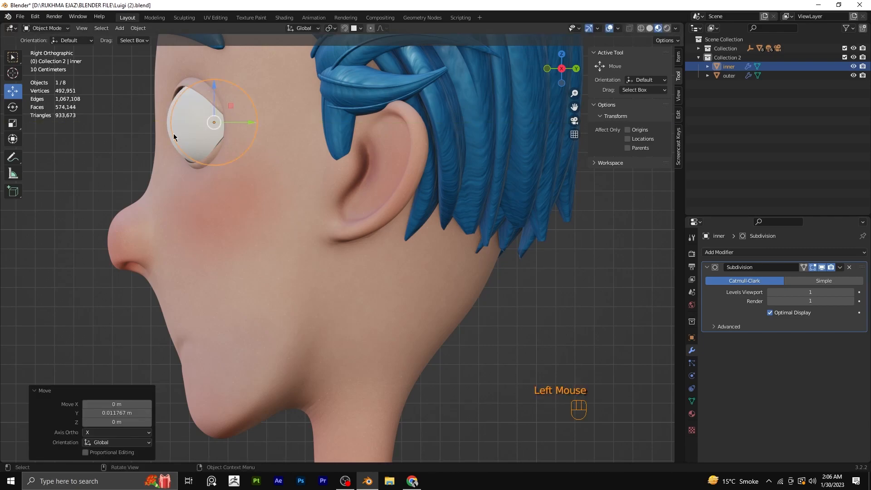
# Scale the outer sphere down by a factor of about 0.966 and leave it selected.
pyautogui.click(167, 128)
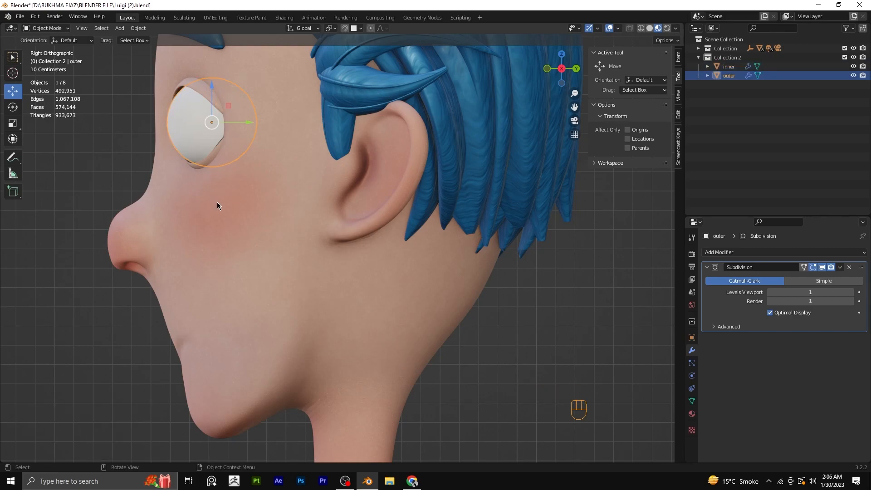
pyautogui.press('s')
pyautogui.click(217, 200)
pyautogui.press('KP_1')
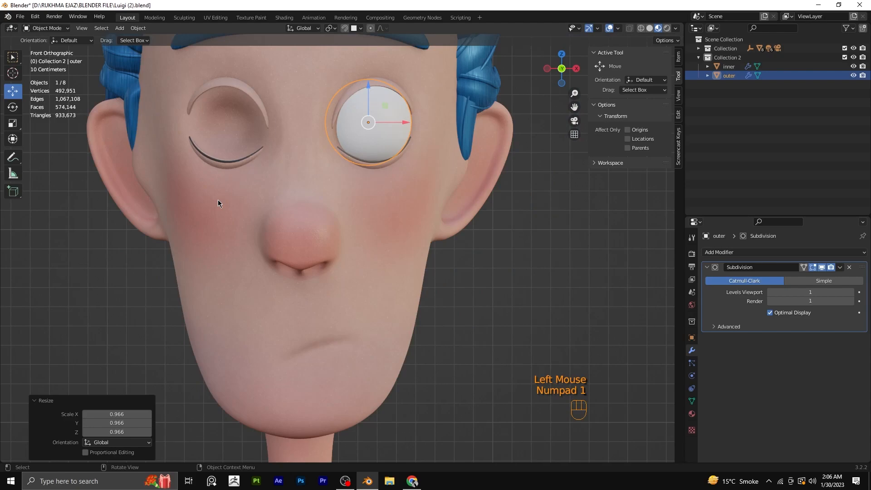
pyautogui.click(442, 269)
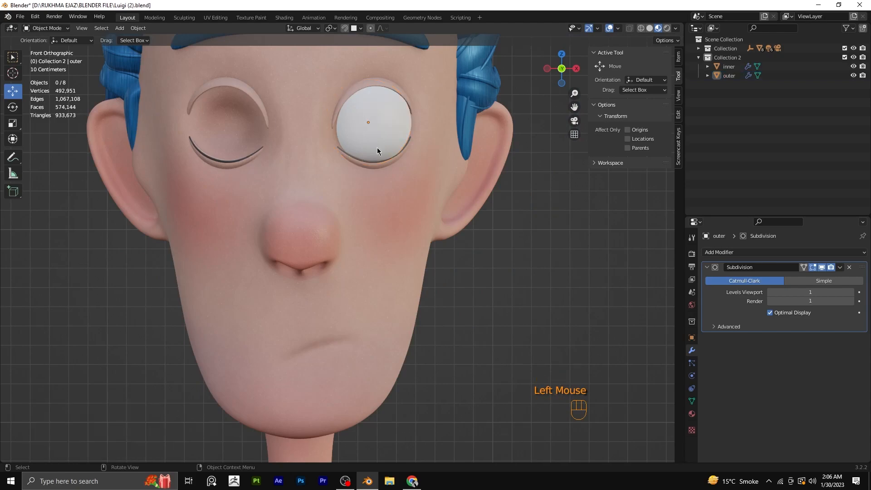
pyautogui.click(731, 76)
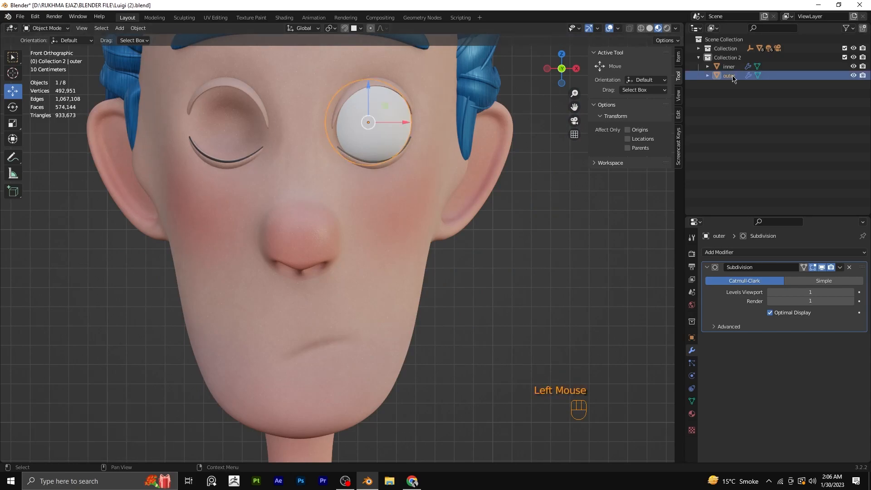
# Hide the outer sphere and isolate the inner sphere in Edit Mode, viewed from the right side.
pyautogui.click(730, 67)
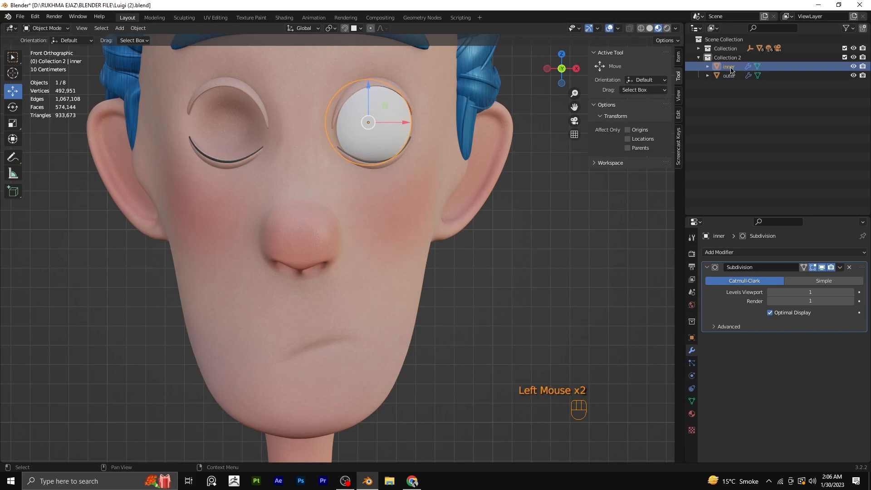
pyautogui.click(854, 75)
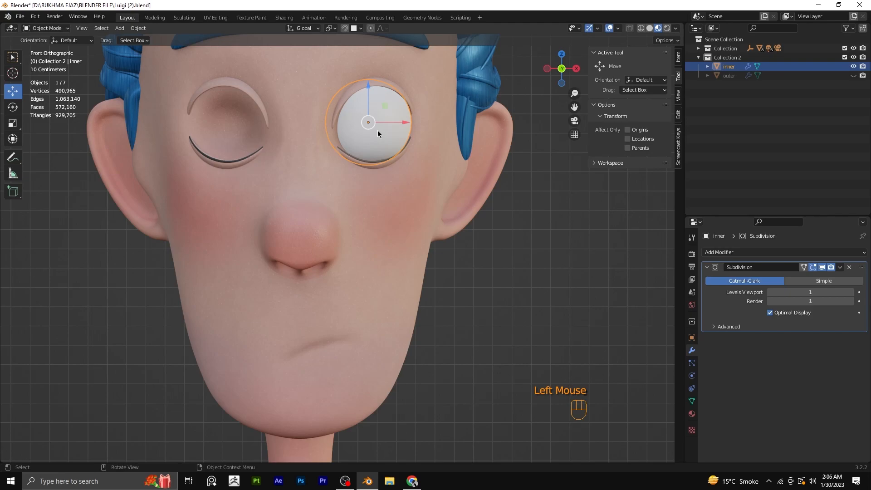
pyautogui.press('Tab')
pyautogui.press('KP_3')
pyautogui.press('KP_Divide')
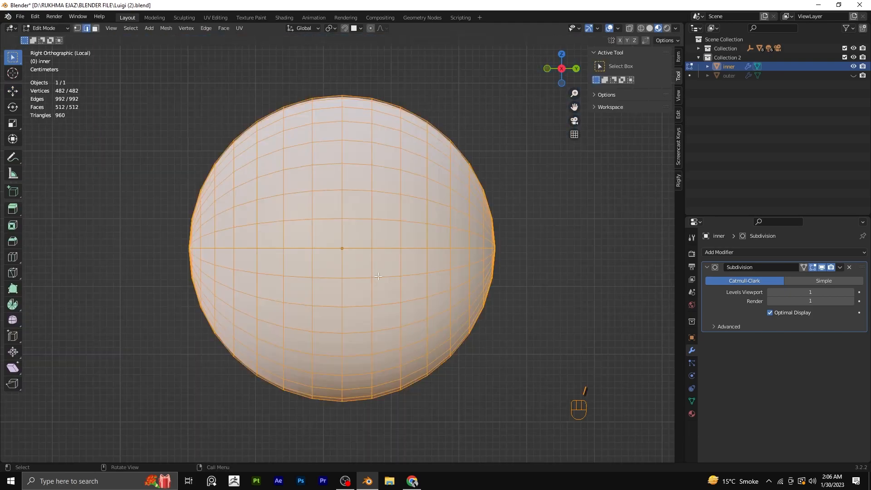
# Mark the inner sphere's middle vertical edge loop as a seam and return to the full scene in front view.
pyautogui.keyDown('alt'); pyautogui.click(349, 276); pyautogui.keyUp('alt')
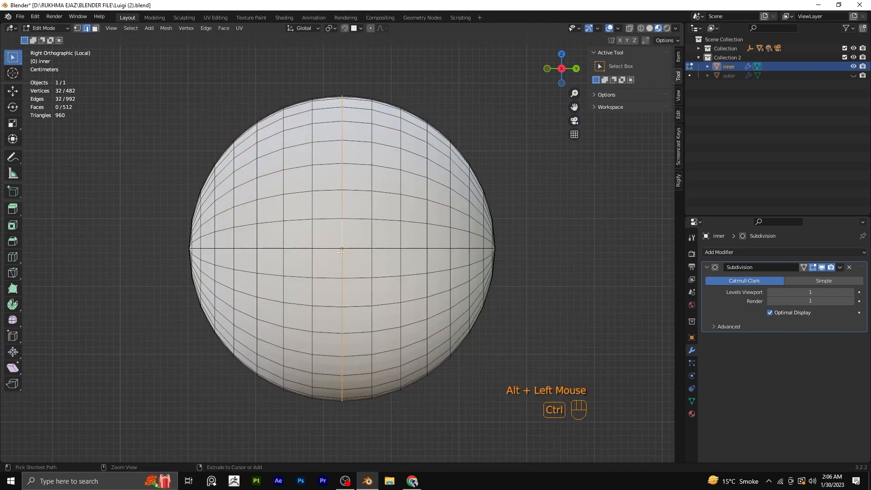
pyautogui.hotkey('ctrl', 'e')
pyautogui.click(342, 254)
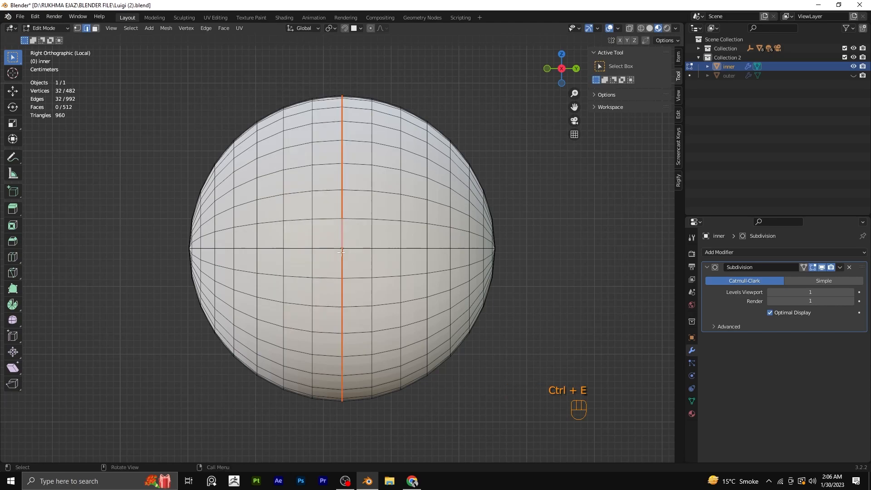
pyautogui.press('KP_1')
pyautogui.scroll(-3, 342, 251)
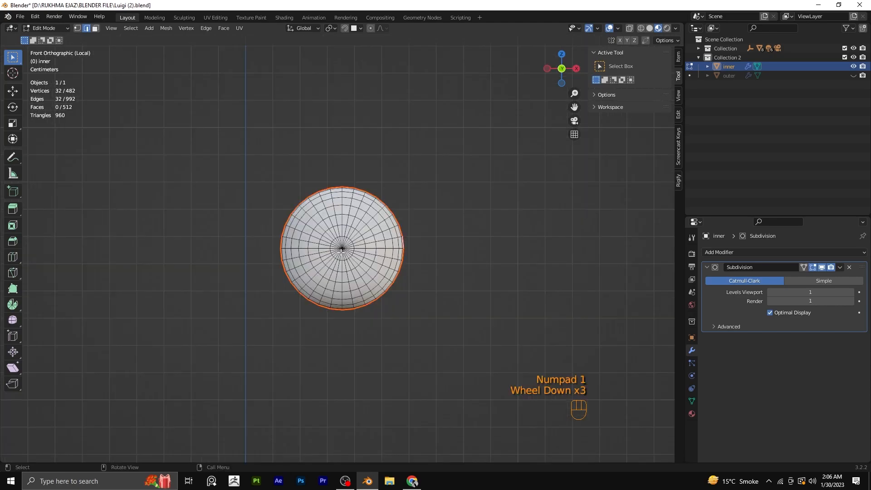
pyautogui.press('KP_Divide')
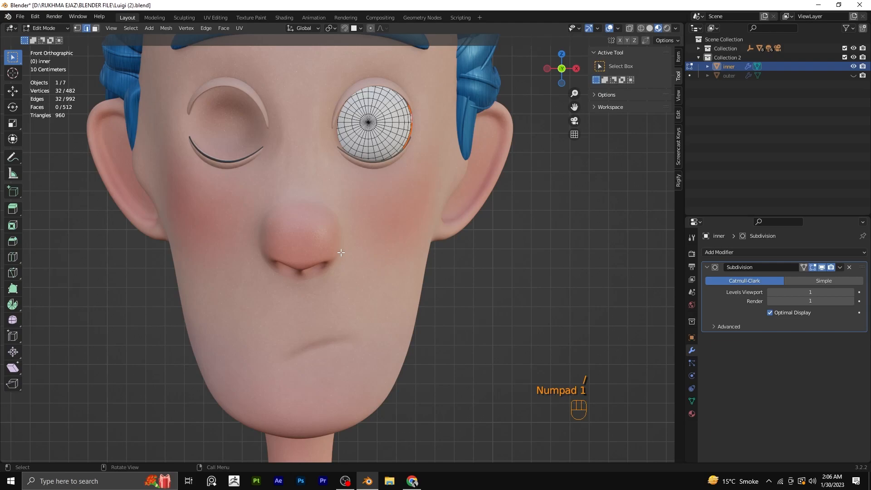
# Split the viewport vertically, open a Shader Editor in the new area and create a new material for the inner sphere.
pyautogui.scroll(-2, 341, 252)
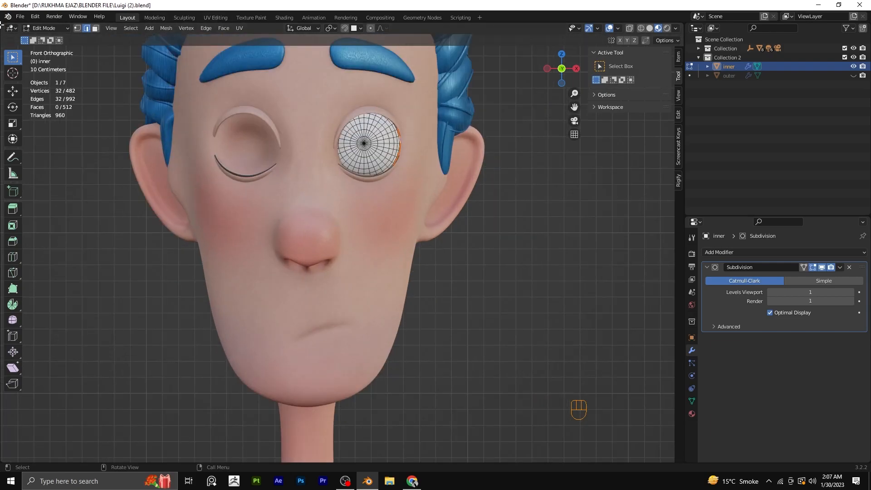
pyautogui.moveTo(2, 25); pyautogui.dragTo(304, 186)
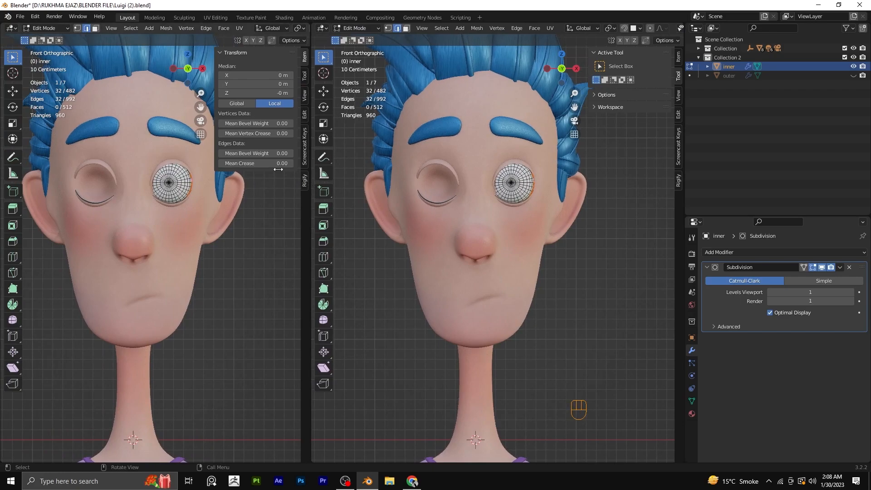
pyautogui.click(10, 30)
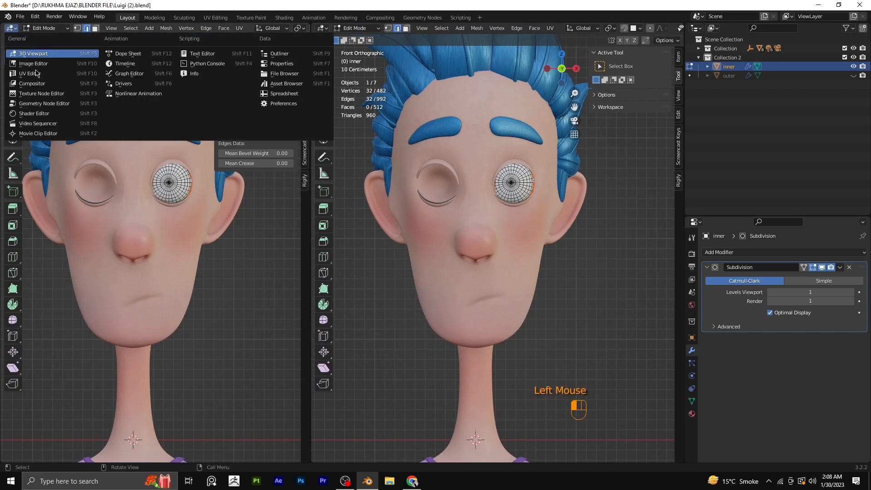
pyautogui.click(32, 114)
pyautogui.scroll(-2, 146, 178)
pyautogui.click(227, 28)
pyautogui.scroll(5, 116, 255)
pyautogui.moveTo(117, 255); pyautogui.dragTo(2, 272, button='middle')
# Add an Image Texture node to the inner sphere's material and connect its Color output to Base Color.
pyautogui.hotkey('shift', 'a')
pyautogui.click(38, 273)
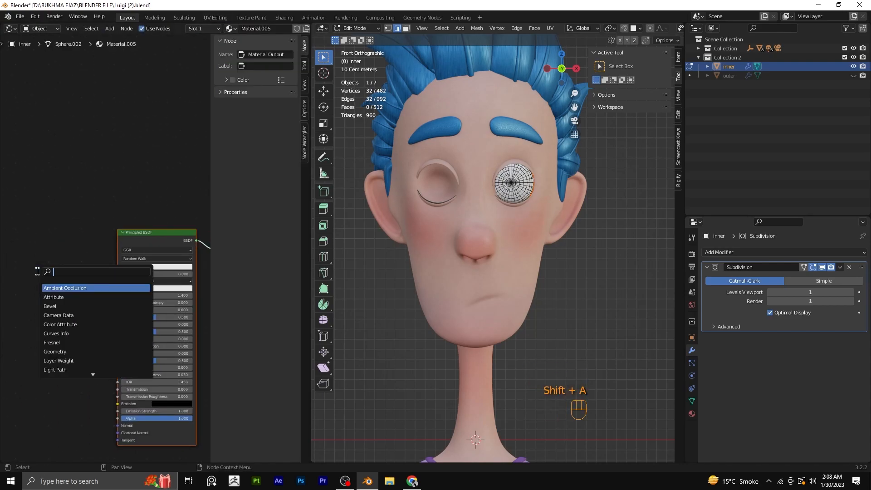
pyautogui.write('in')
pyautogui.write('a')
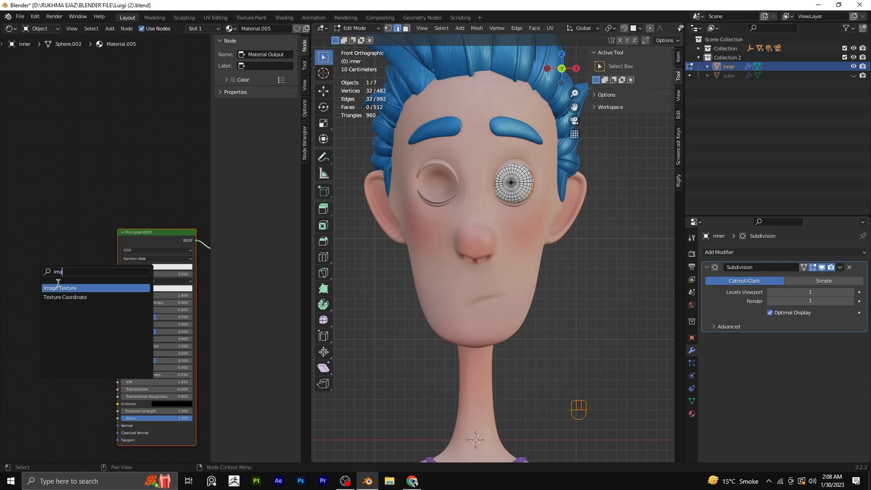
pyautogui.click(58, 289)
pyautogui.click(81, 263)
pyautogui.moveTo(92, 255); pyautogui.dragTo(118, 267)
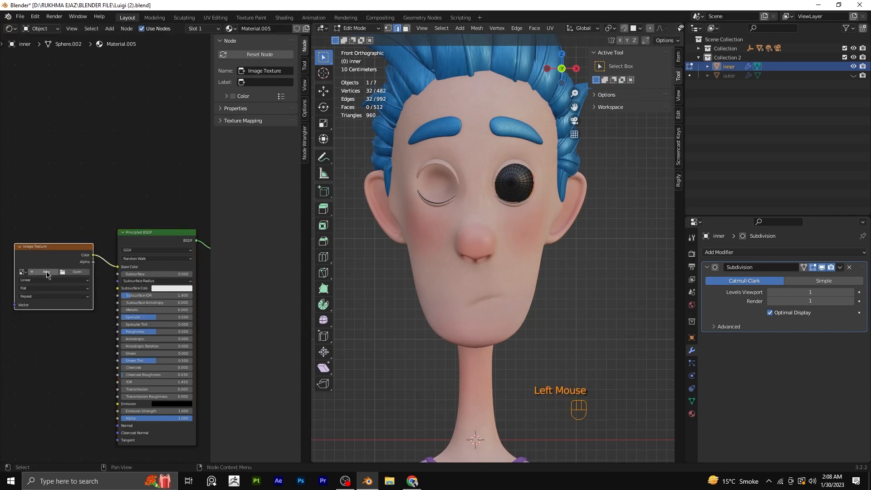
# Load the eye_0061_c.jpg image into the Image Texture node.
pyautogui.click(73, 272)
pyautogui.click(328, 217)
pyautogui.click(581, 363)
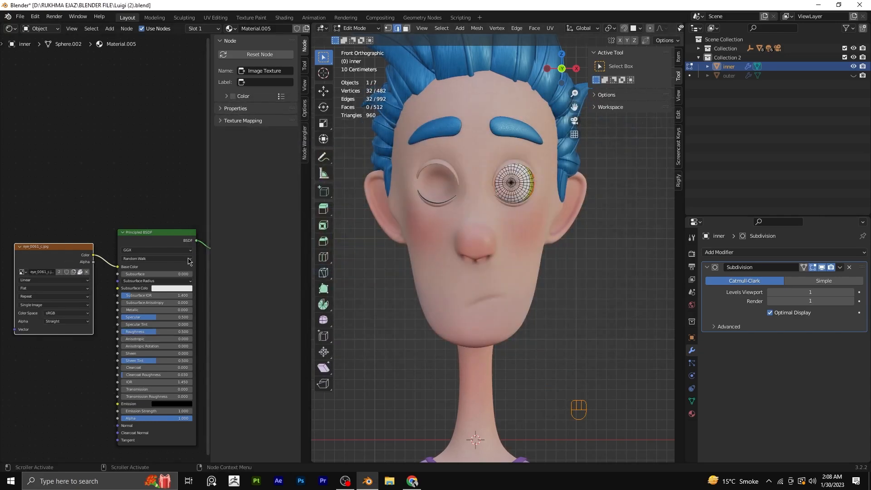
# Change the Shader Editor area to the UV Editor and unwrap the entire inner sphere.
pyautogui.click(12, 29)
pyautogui.click(28, 74)
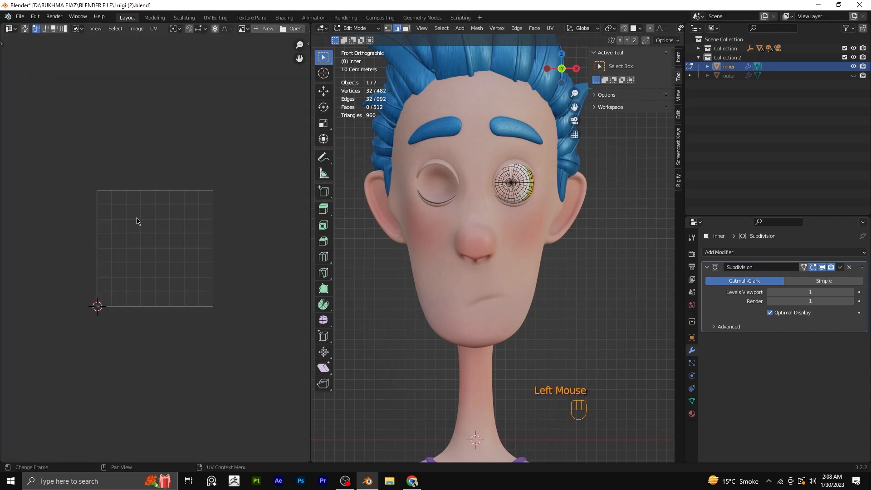
pyautogui.scroll(2, 524, 176)
pyautogui.press('a')
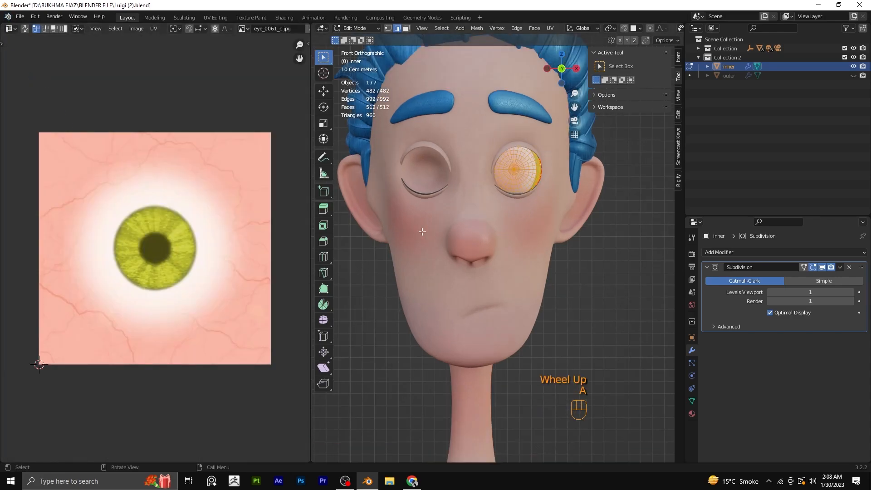
pyautogui.press('u')
pyautogui.click(531, 186)
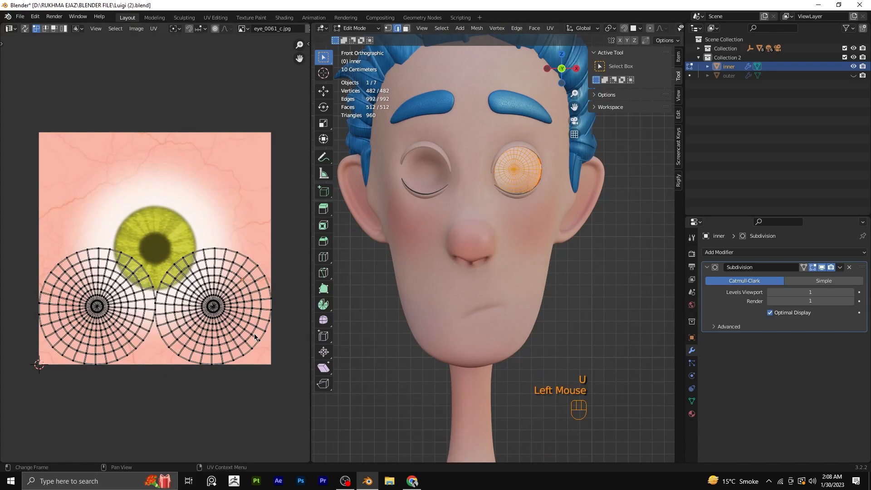
# Shrink the UV island farther from the image origin to a point and place it on the white beside the iris.
pyautogui.press('l')
pyautogui.press('s')
pyautogui.click(215, 309)
pyautogui.press('g')
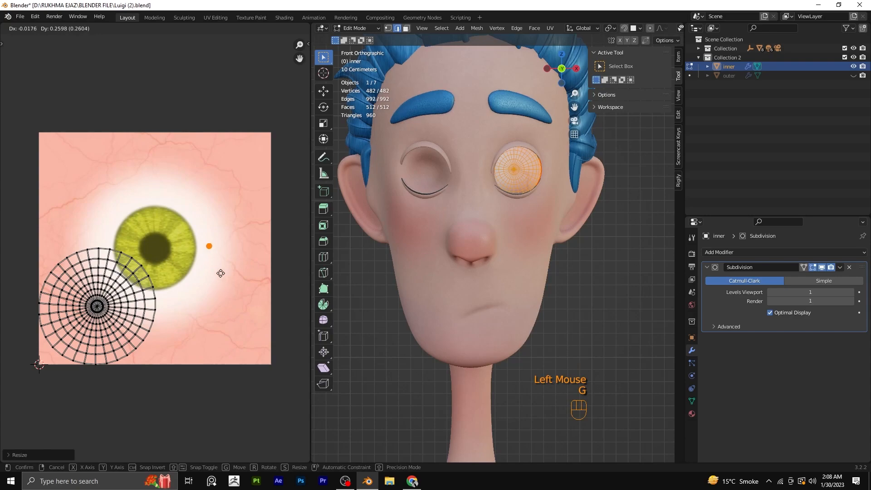
pyautogui.click(227, 273)
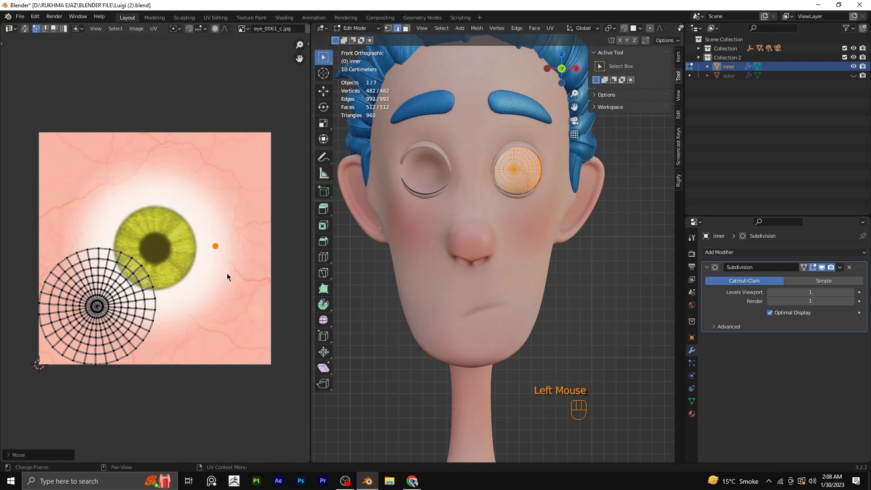
# Enlarge the other, full-size UV island and move it roughly over the iris.
pyautogui.click(128, 344)
pyautogui.press('l')
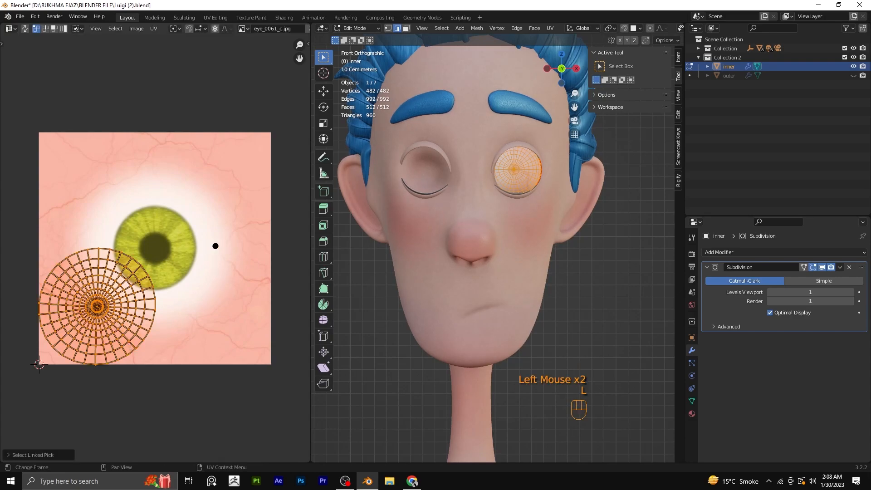
pyautogui.press('s')
pyautogui.click(157, 361)
pyautogui.press('g')
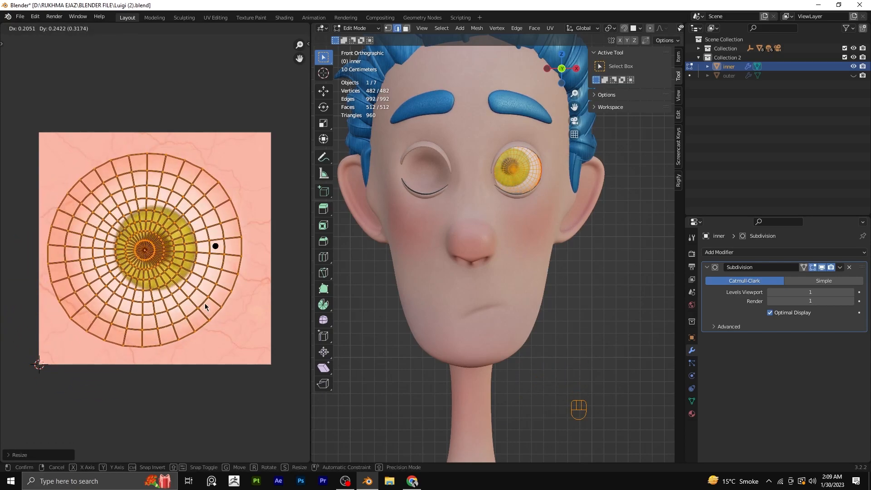
pyautogui.click(205, 307)
# Centre the large UV island on the pupil and scale it up by a factor of about 1.211.
pyautogui.press('g')
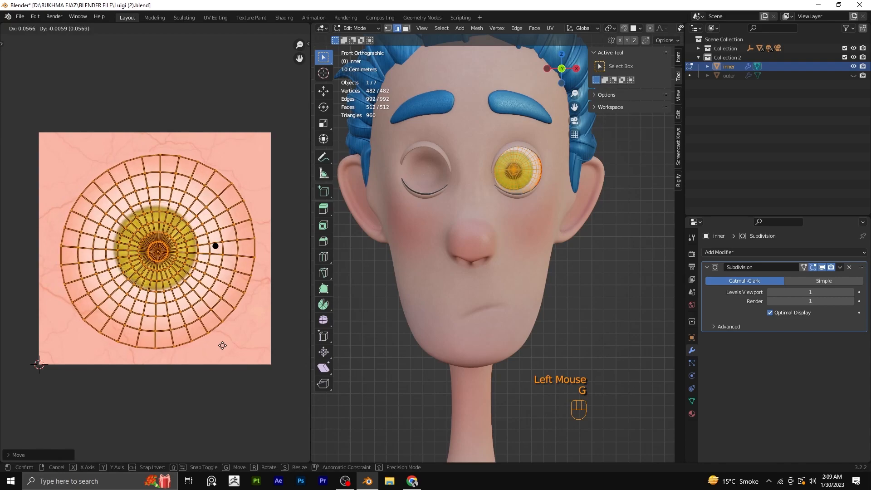
pyautogui.click(216, 341)
pyautogui.press('s')
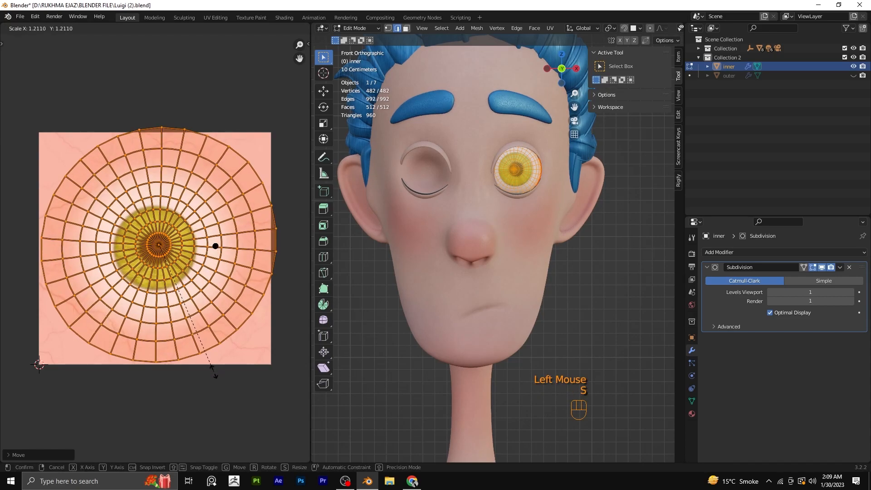
pyautogui.click(213, 370)
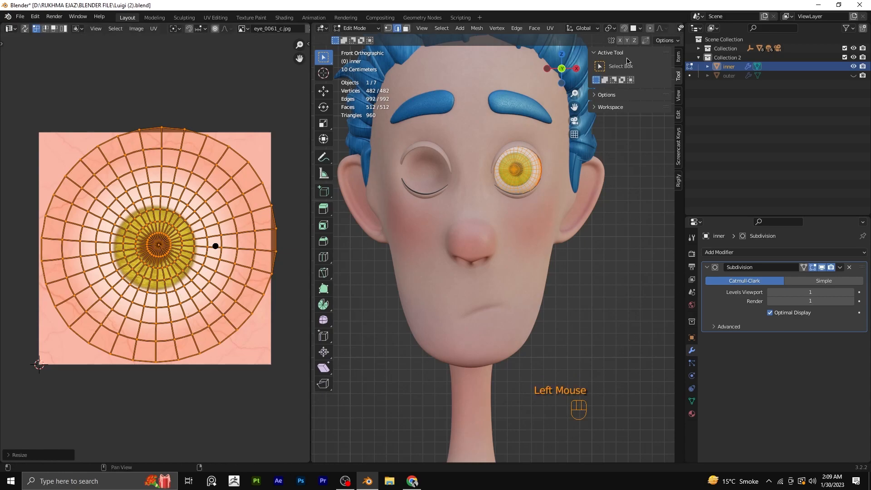
# Return to Object Mode and join the two areas so that a single 3D viewport fills the space.
pyautogui.moveTo(652, 28); pyautogui.dragTo(564, 26, button='middle')
pyautogui.press('Tab')
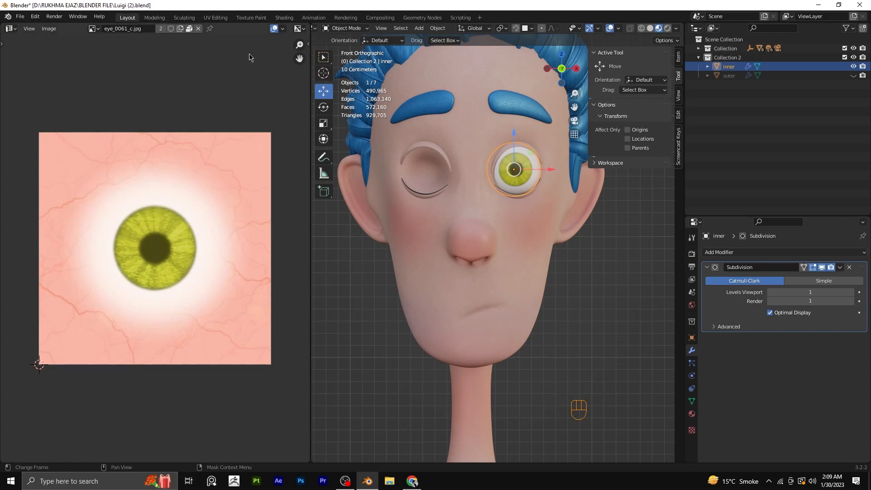
pyautogui.rightClick(309, 67)
pyautogui.click(286, 63)
pyautogui.click(230, 117)
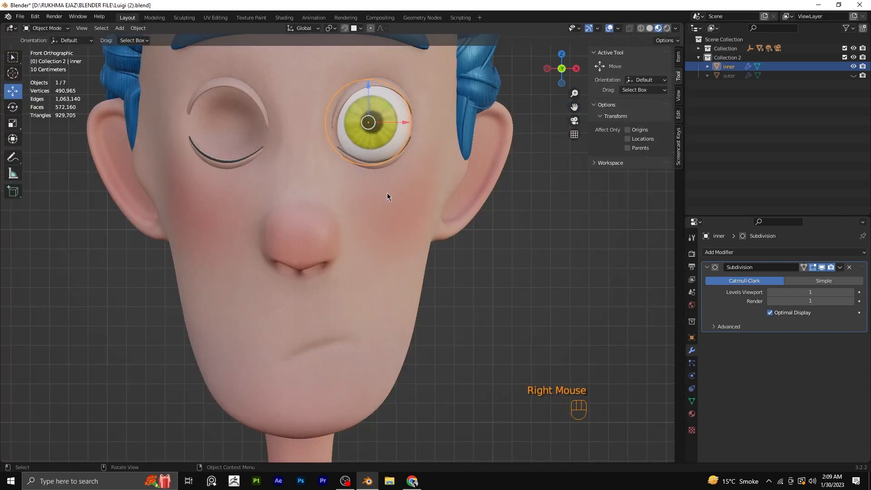
# Unhide the outer sphere, select it and create a new material for it.
pyautogui.scroll(-2, 436, 170)
pyautogui.click(854, 75)
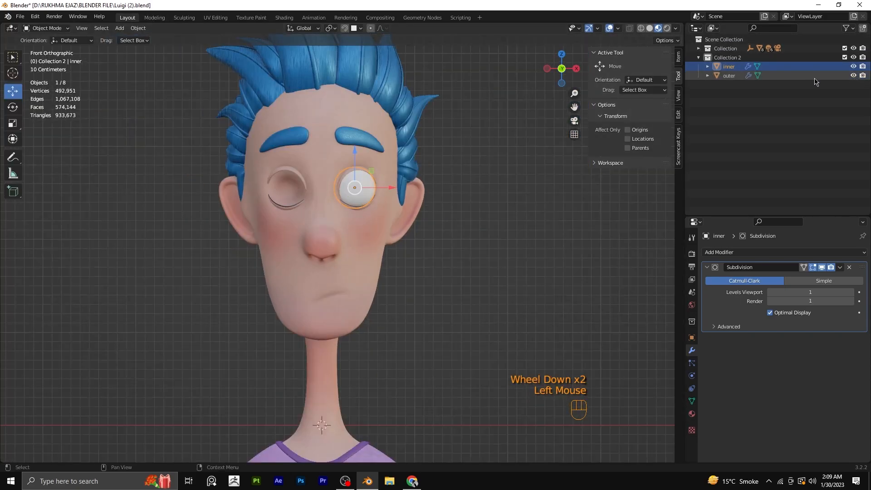
pyautogui.click(804, 76)
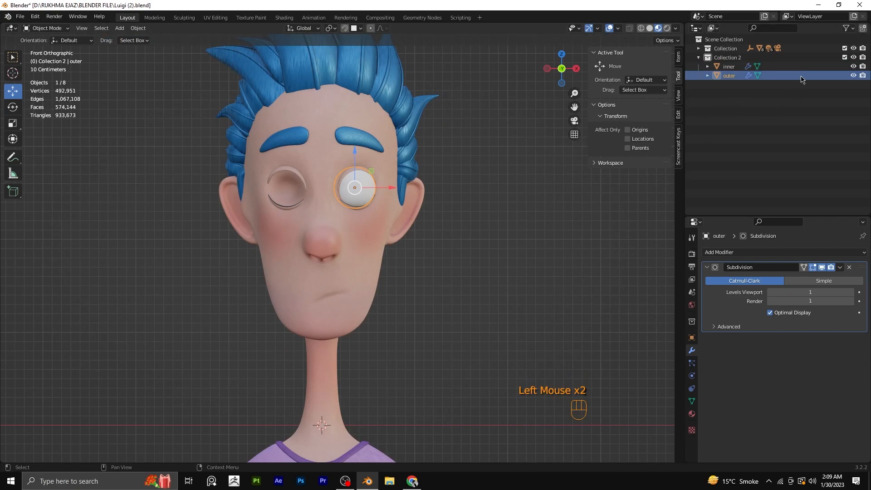
pyautogui.click(692, 414)
pyautogui.click(741, 290)
# Enable Backface Culling and Screen Space Refraction in the outer sphere's material settings.
pyautogui.scroll(-8, 762, 294)
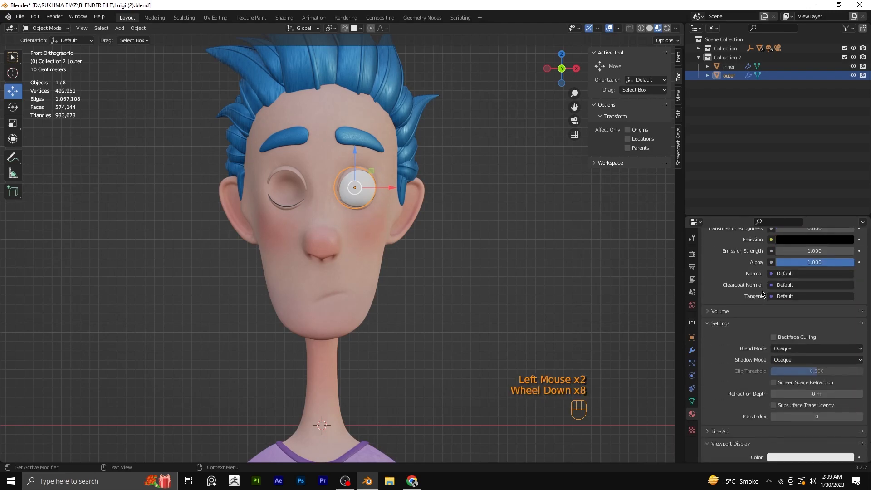
pyautogui.scroll(-2, 769, 335)
pyautogui.click(775, 301)
pyautogui.click(775, 347)
# Set the outer material's Transmission to 1.000 and Roughness to 0.000, and deselect the sphere.
pyautogui.scroll(6, 781, 318)
pyautogui.moveTo(782, 290); pyautogui.dragTo(853, 291)
pyautogui.scroll(3, 827, 309)
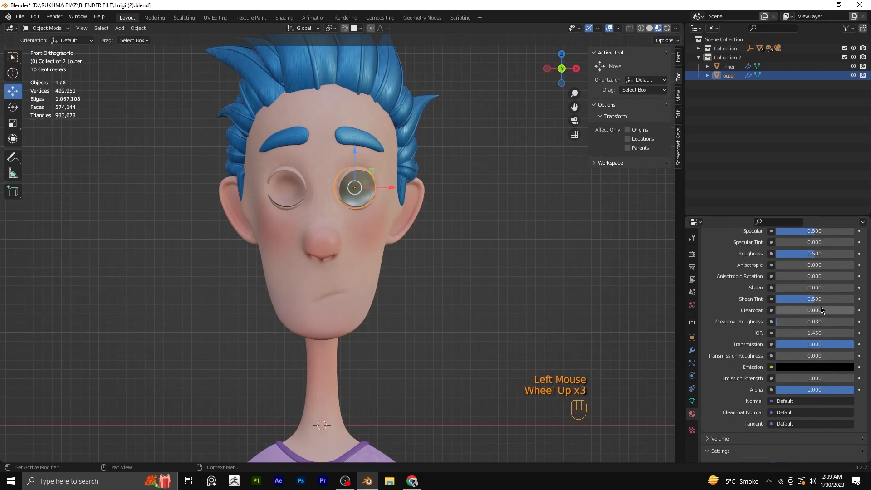
pyautogui.moveTo(814, 254); pyautogui.dragTo(778, 255)
pyautogui.scroll(1, 398, 215)
pyautogui.click(430, 255)
pyautogui.scroll(-1, 416, 235)
pyautogui.keyDown('shift'); pyautogui.moveTo(416, 236); pyautogui.dragTo(451, 208, button='middle'); pyautogui.keyUp('shift')
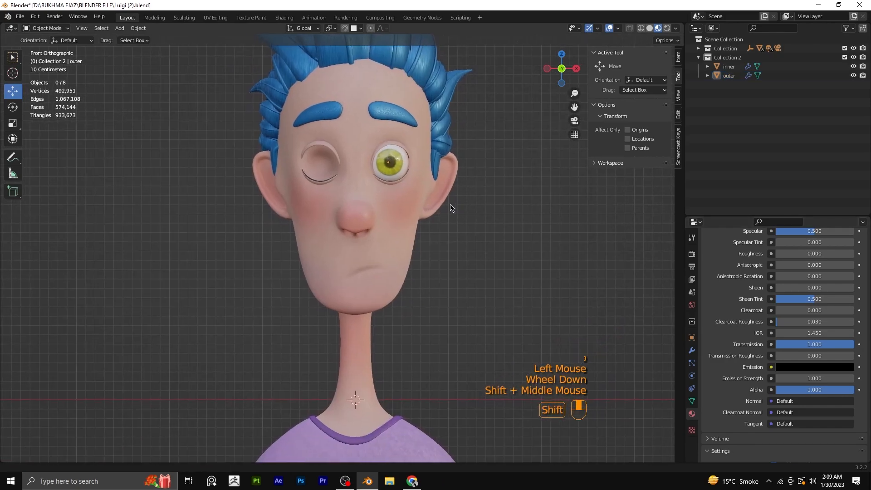
# Add a Mirror modifier on the X axis to the outer sphere and place it above the Subdivision modifier.
pyautogui.click(389, 163)
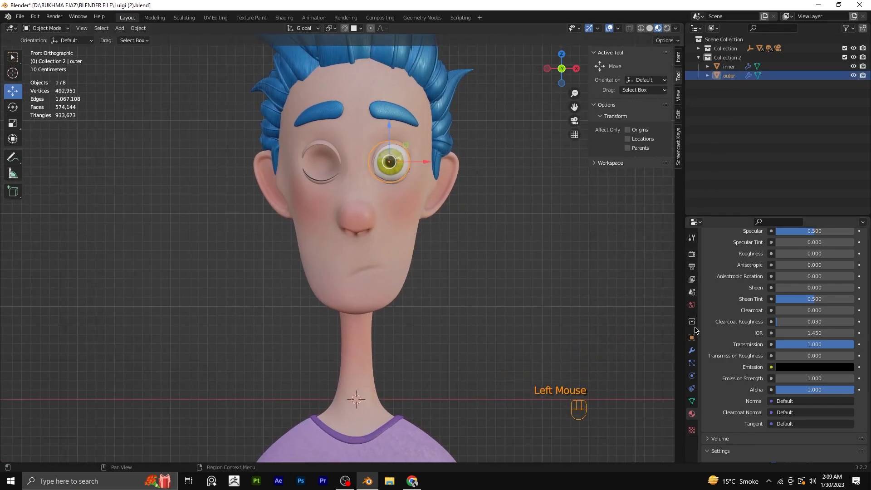
pyautogui.click(692, 350)
pyautogui.click(739, 252)
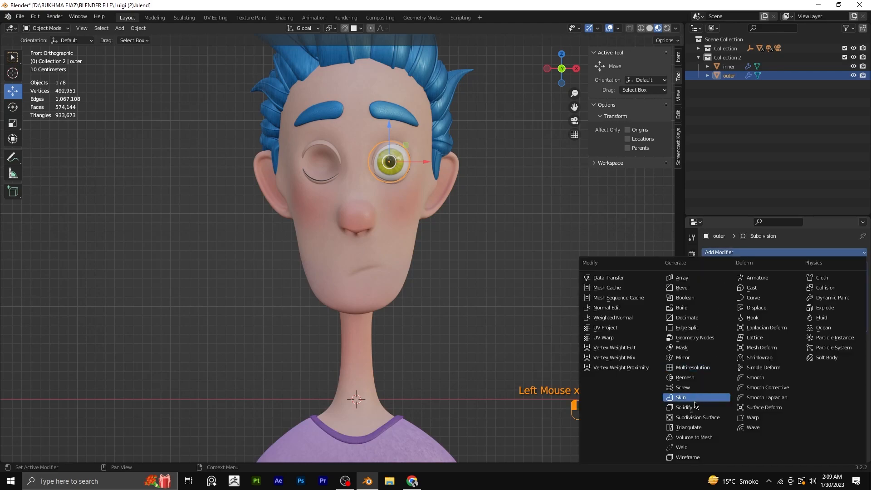
pyautogui.click(685, 357)
pyautogui.moveTo(862, 339); pyautogui.dragTo(863, 268)
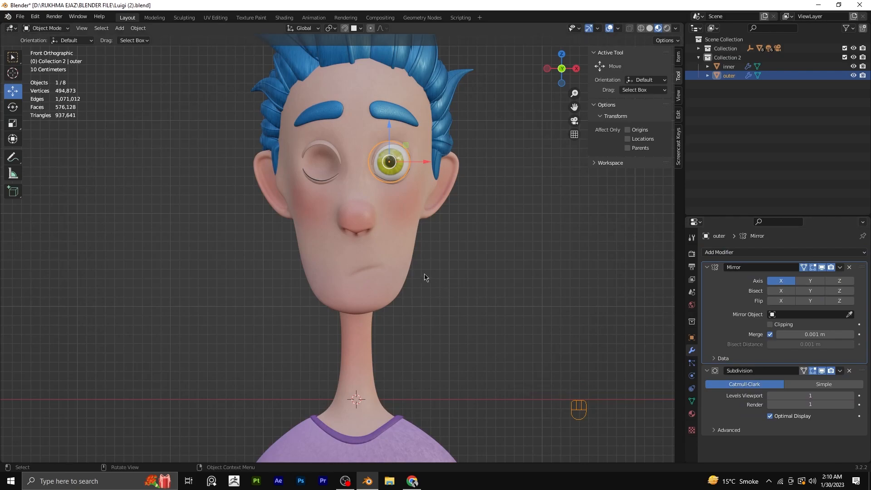
# Apply all transforms to the outer sphere so it mirrors into the other eye socket, and deselect it.
pyautogui.hotkey('ctrl', 'a')
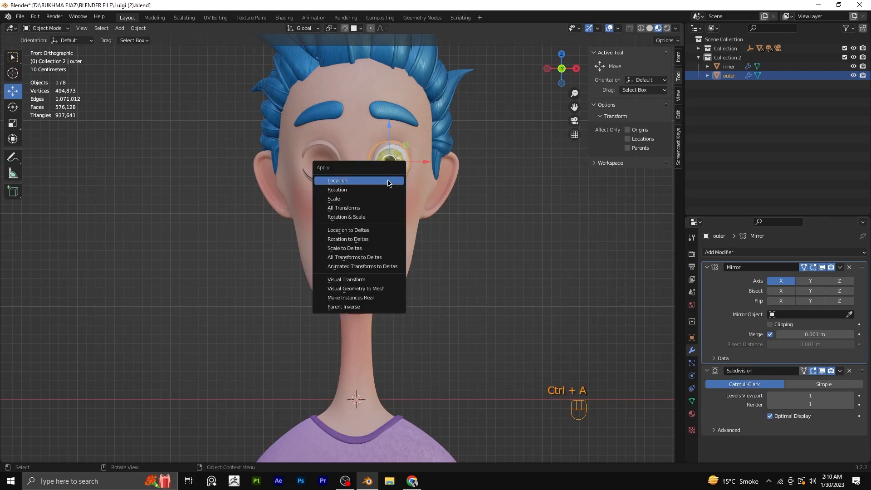
pyautogui.click(366, 207)
pyautogui.click(501, 268)
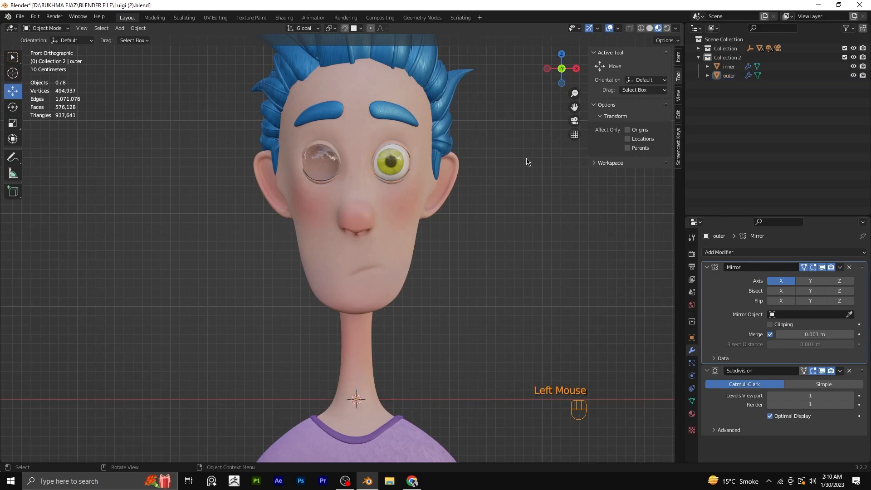
# Add a Mirror modifier on the X axis to the inner sphere and place it above the Subdivision modifier.
pyautogui.click(718, 67)
pyautogui.click(691, 350)
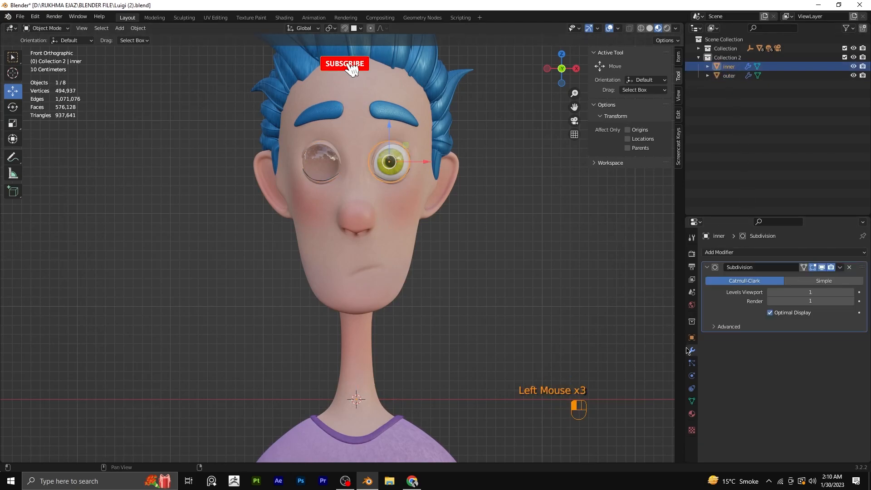
pyautogui.click(771, 252)
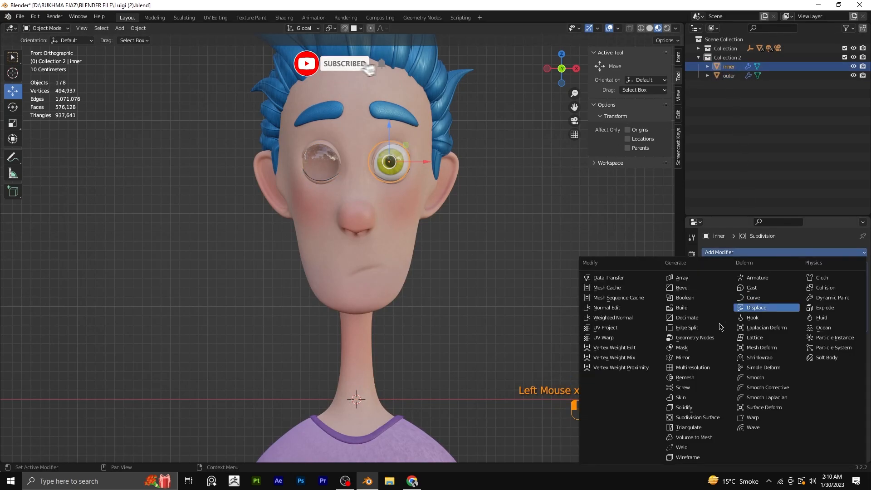
pyautogui.click(690, 357)
pyautogui.moveTo(862, 340); pyautogui.dragTo(799, 268)
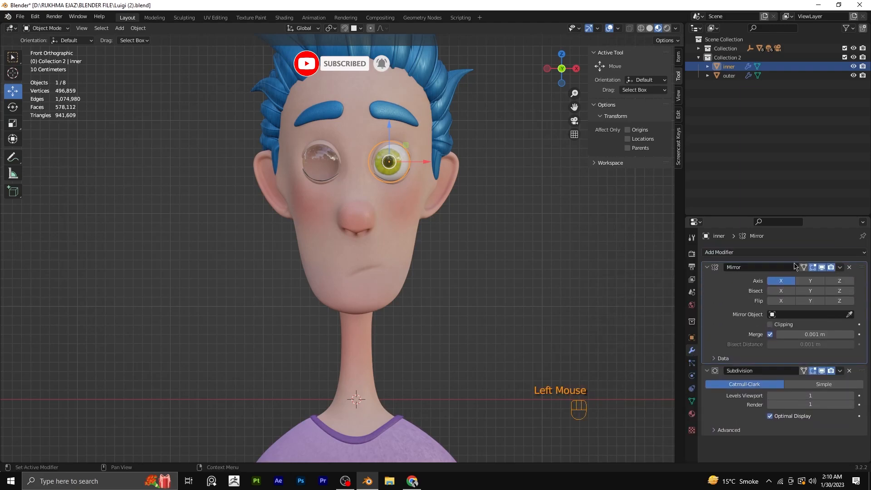
# Apply all transforms to the inner sphere.
pyautogui.hotkey('ctrl', 'a')
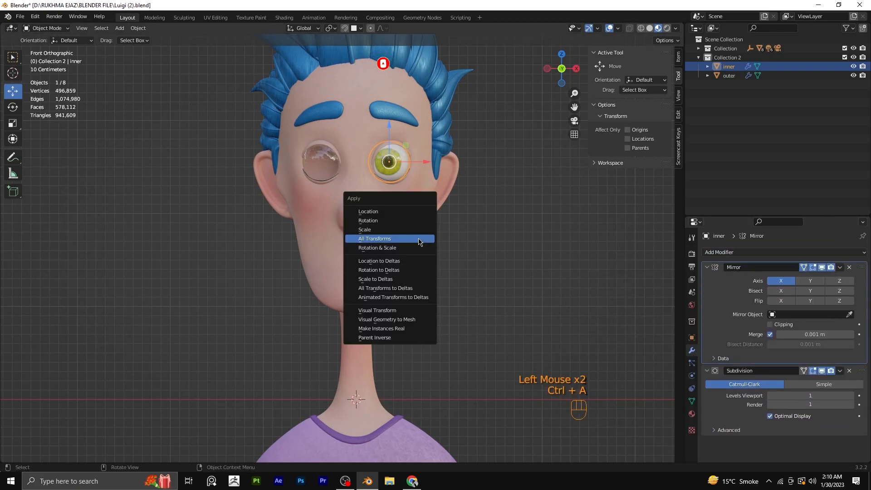